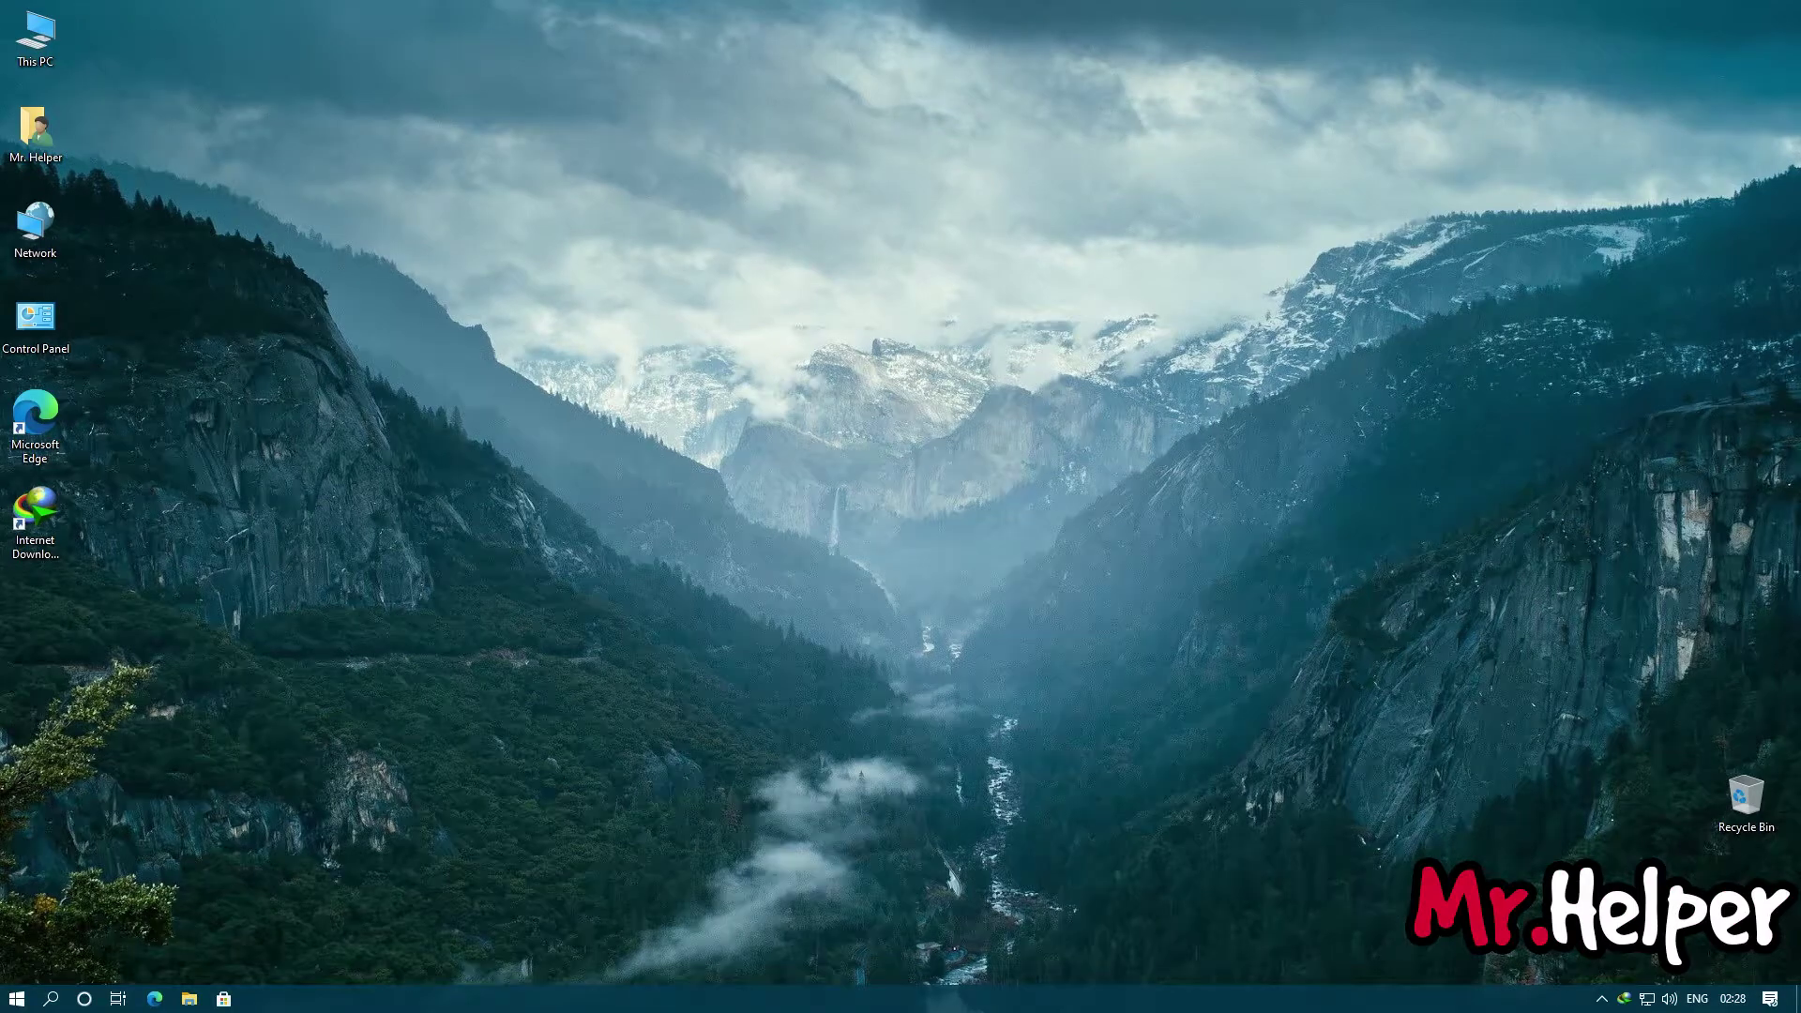
Enable Microsoft Edge download capture in IDM's Options, accept, and close Internet Download Manager.
{"action": "left_click", "coordinate": [33, 553]}
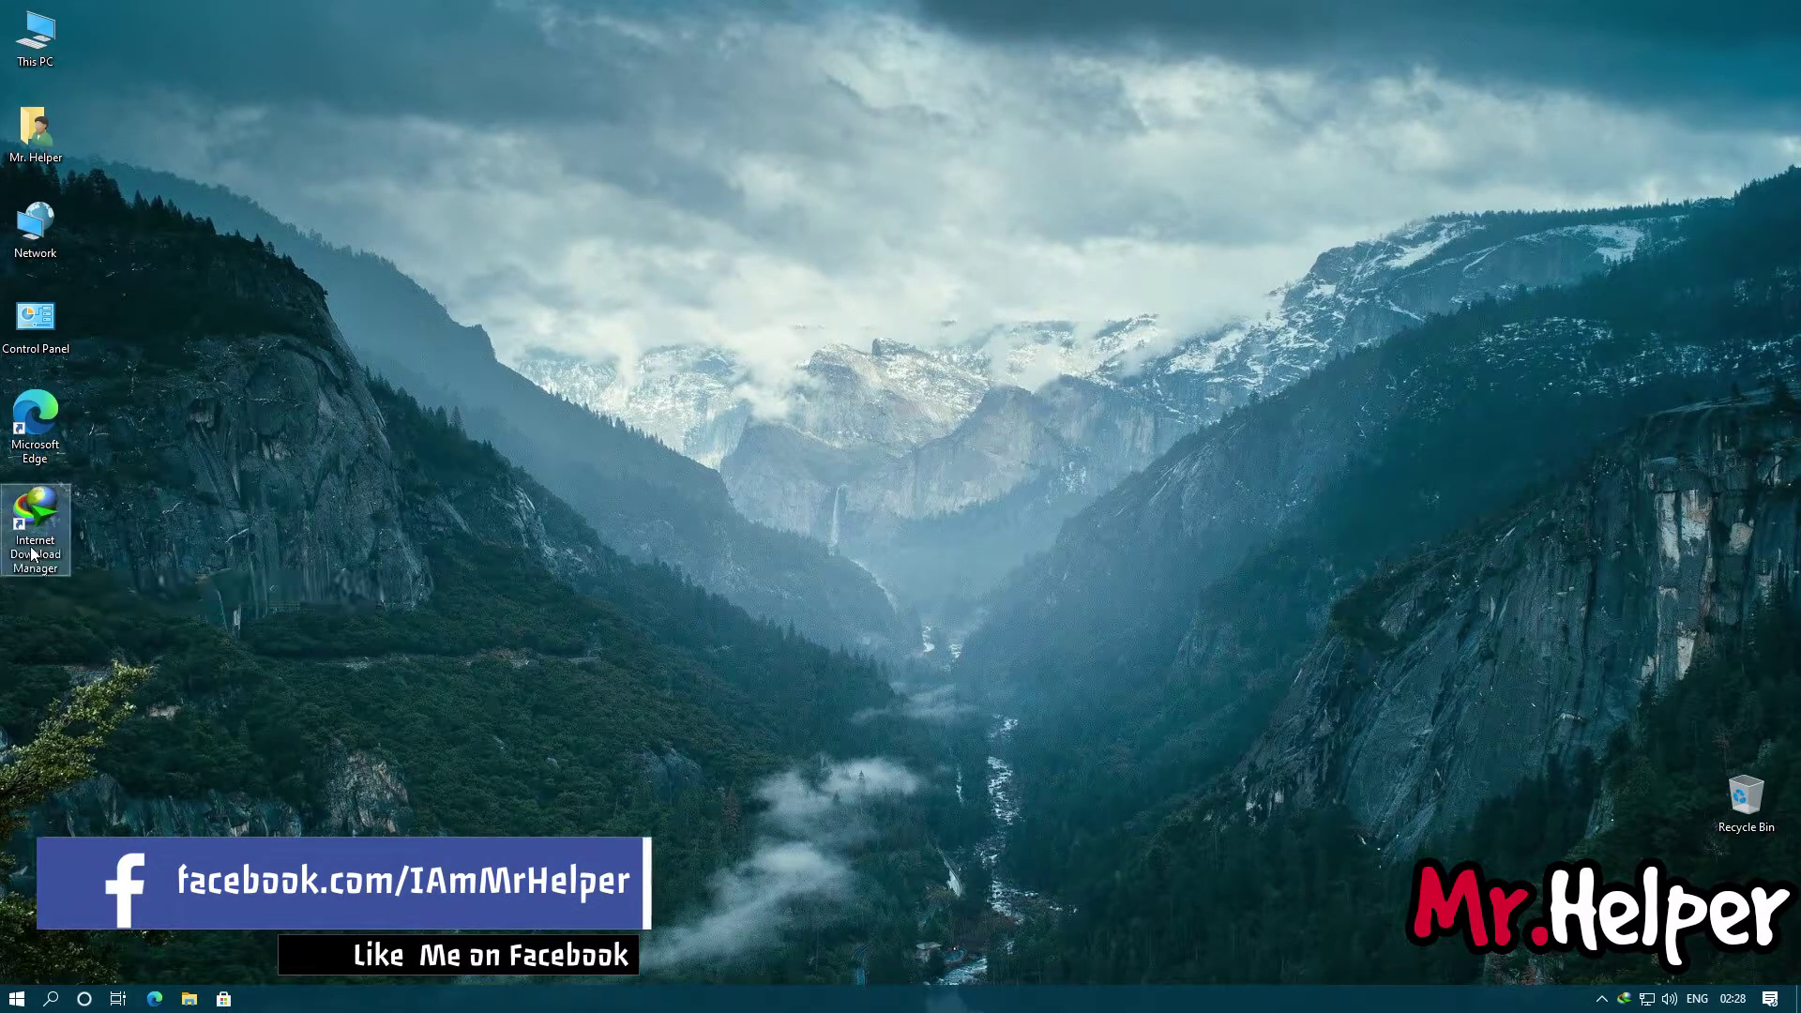
{"action": "double_click", "coordinate": [33, 554]}
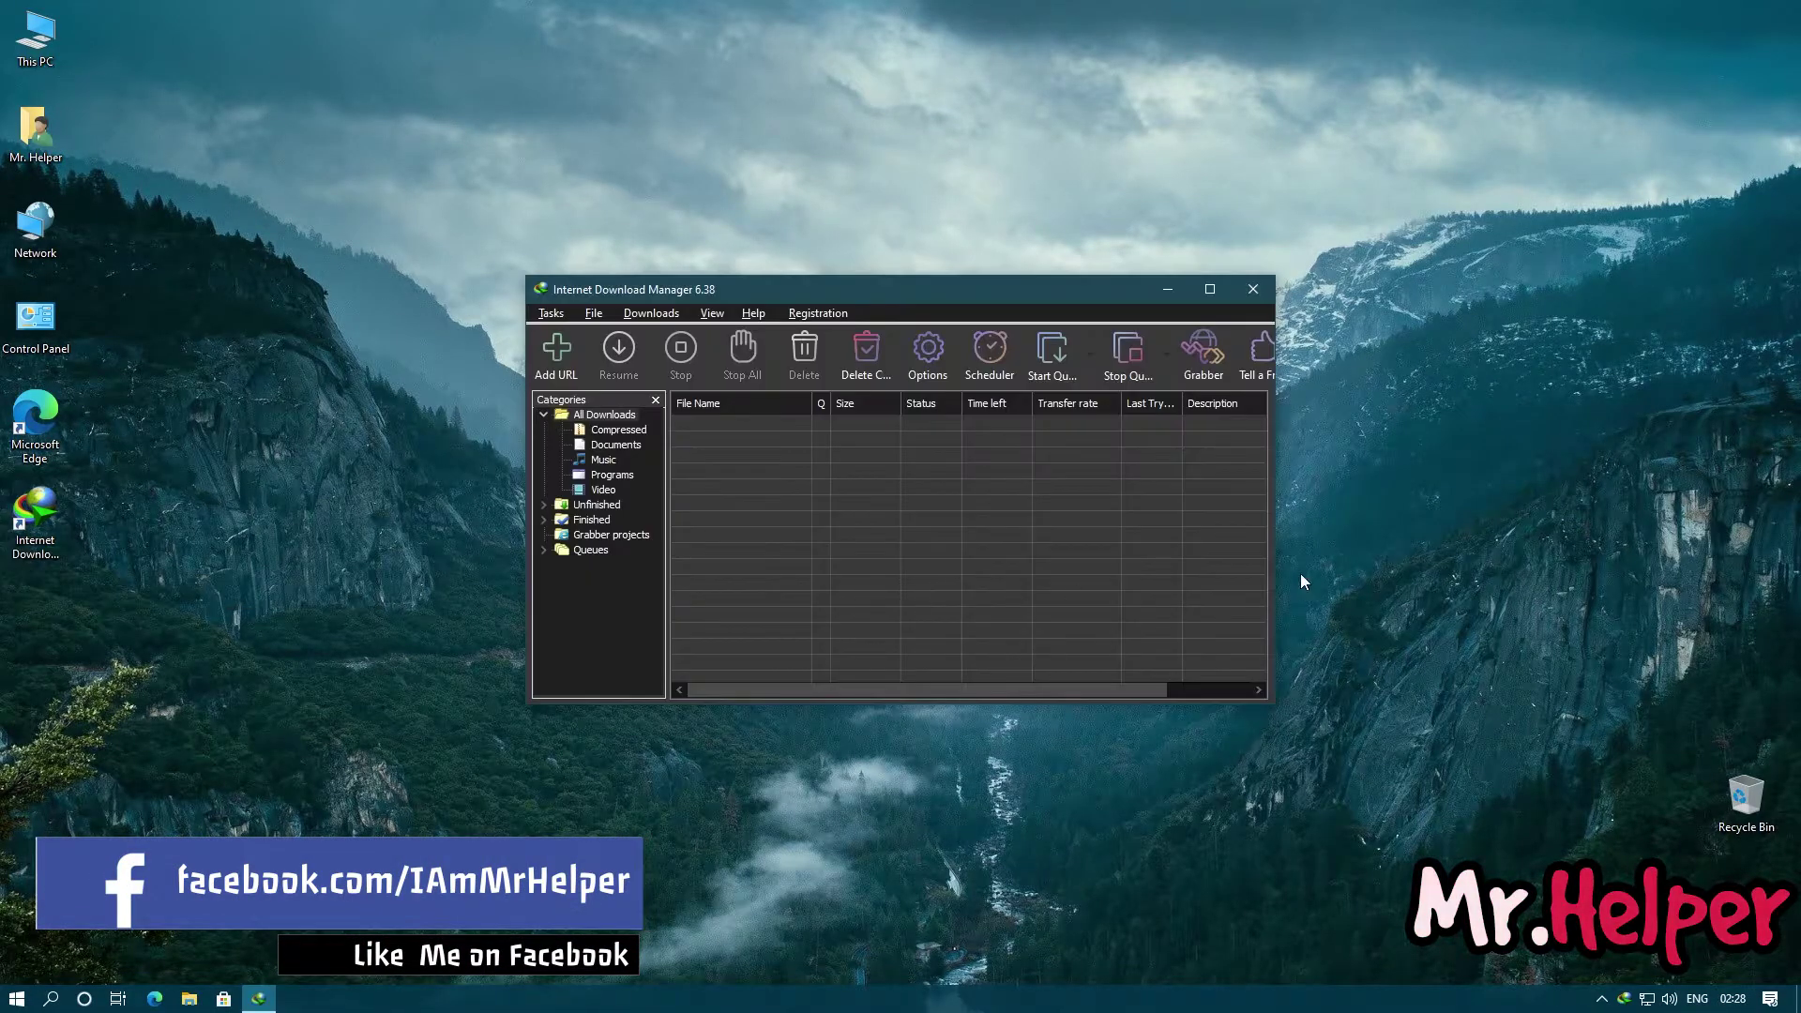
{"action": "left_click", "coordinate": [671, 319]}
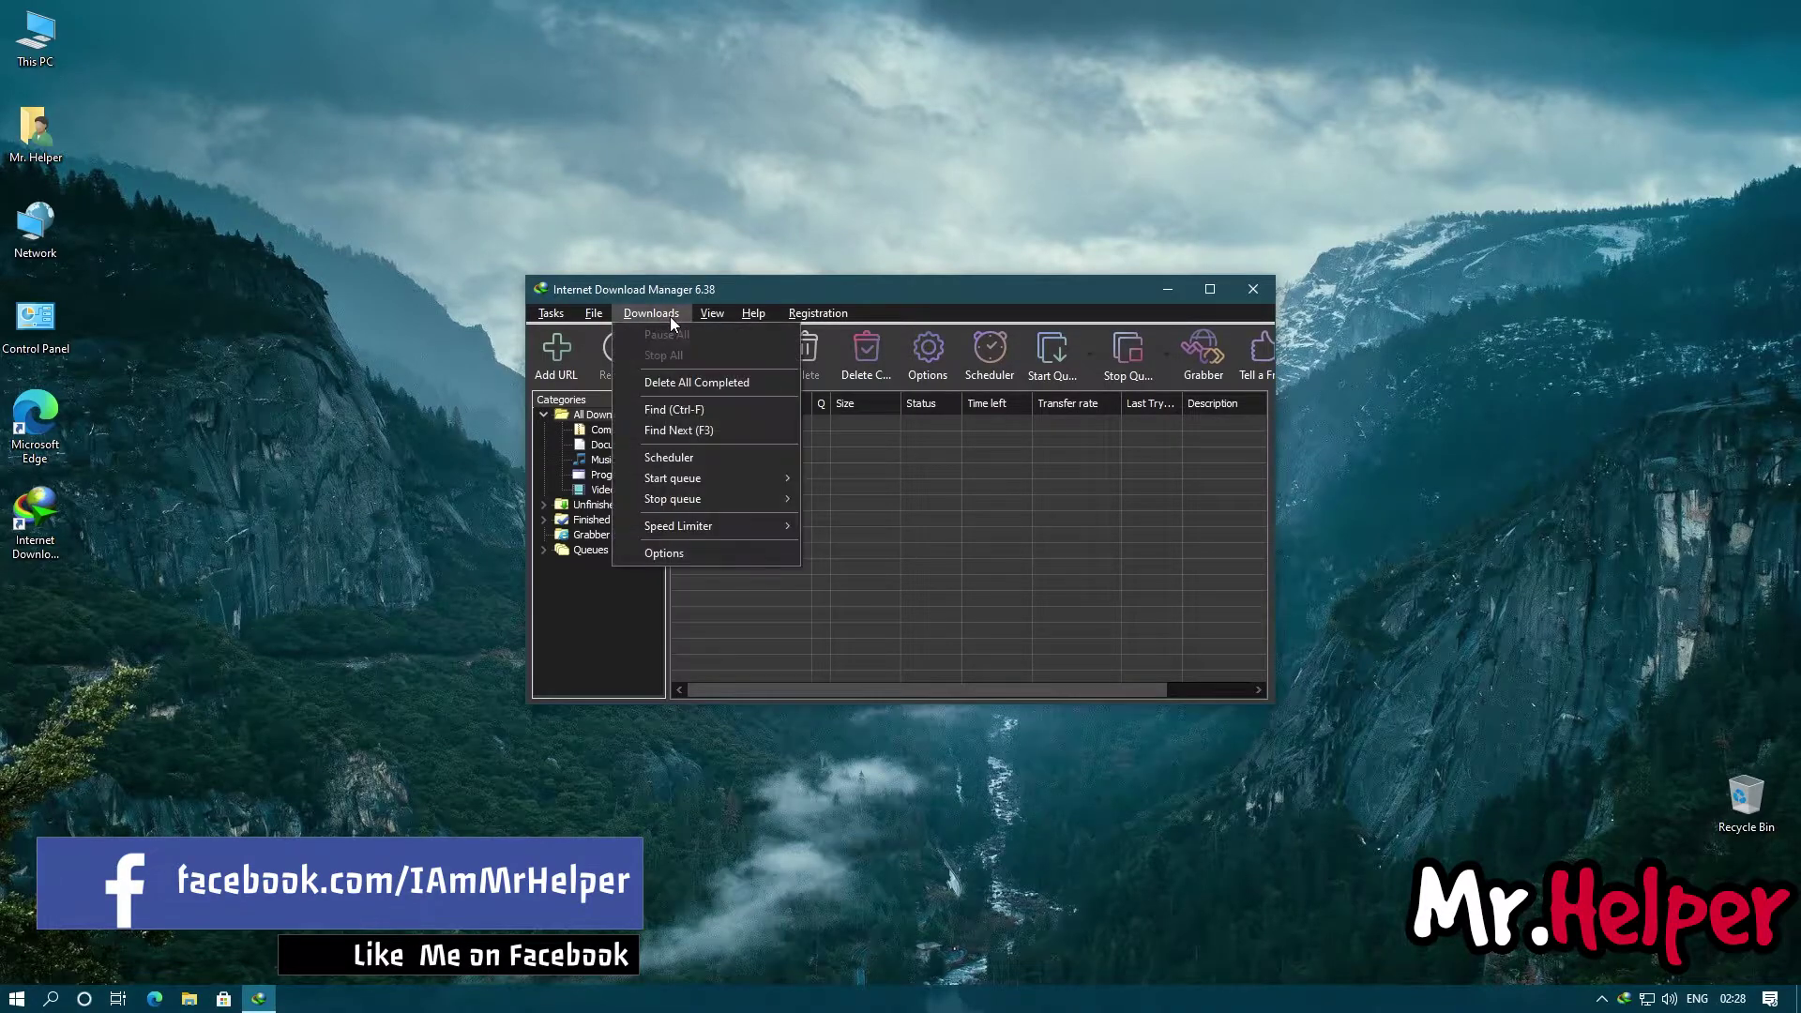
{"action": "left_click", "coordinate": [726, 553]}
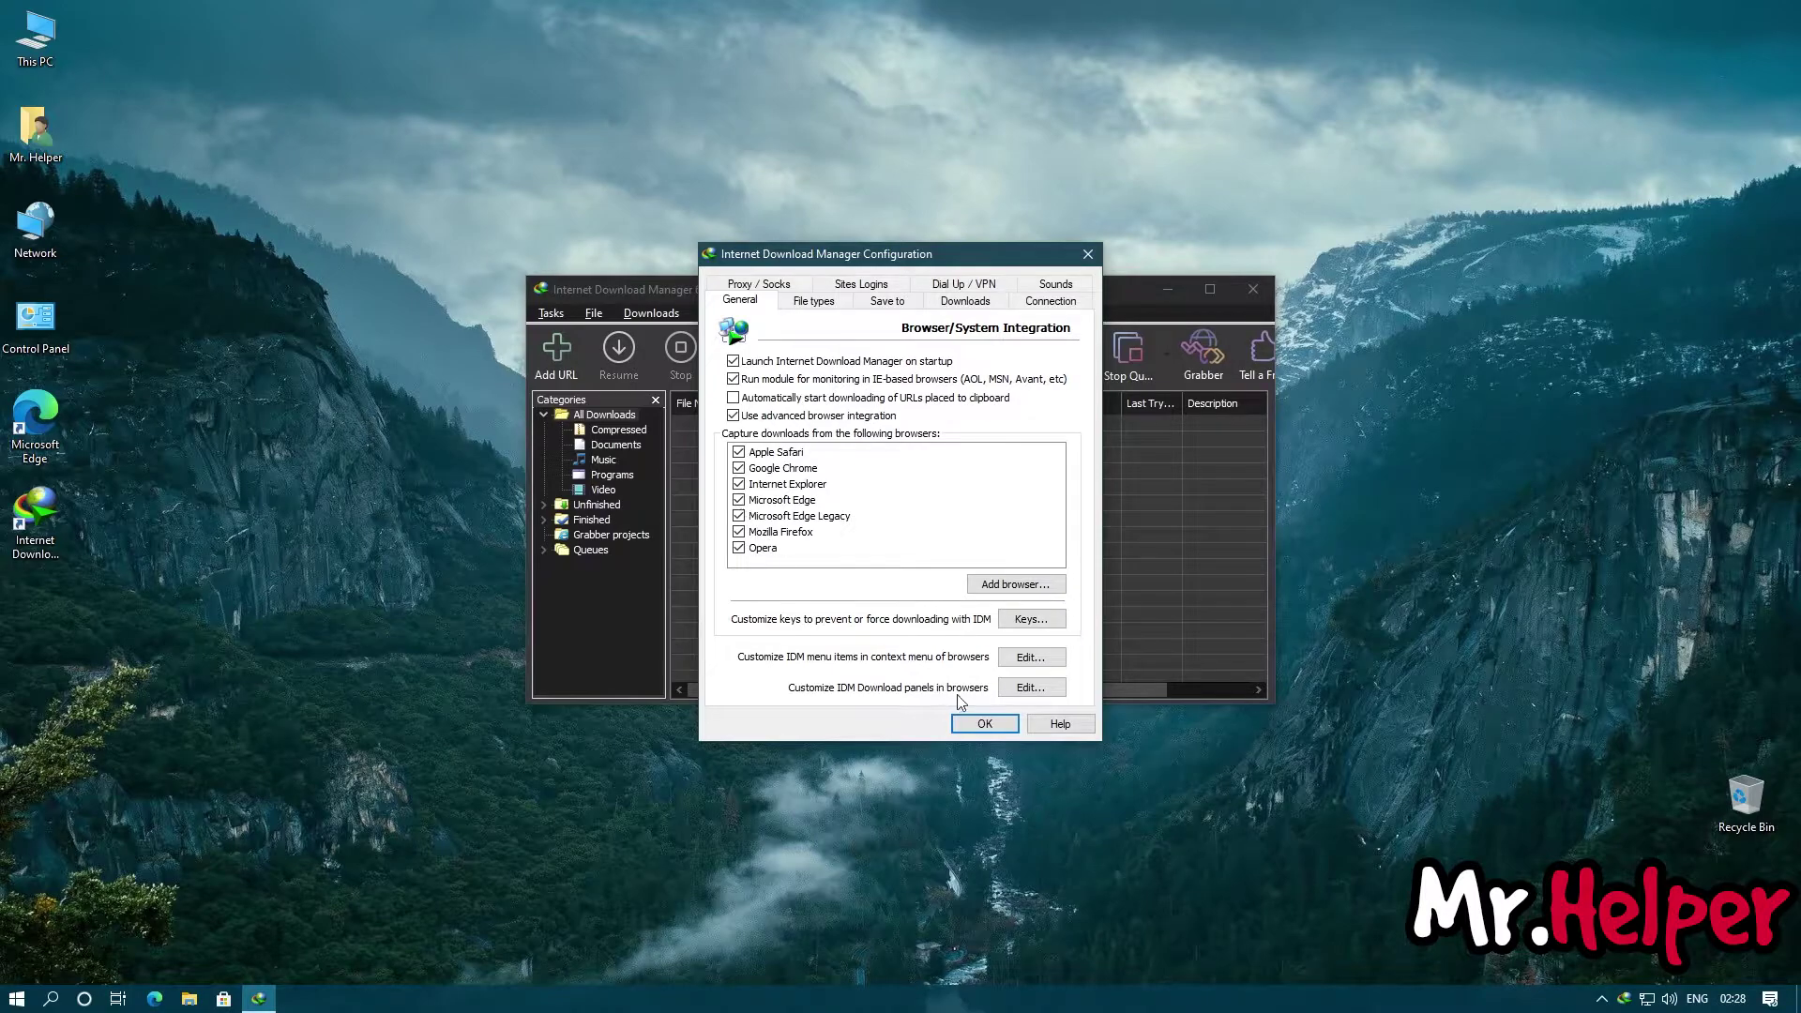
{"action": "left_click", "coordinate": [998, 725]}
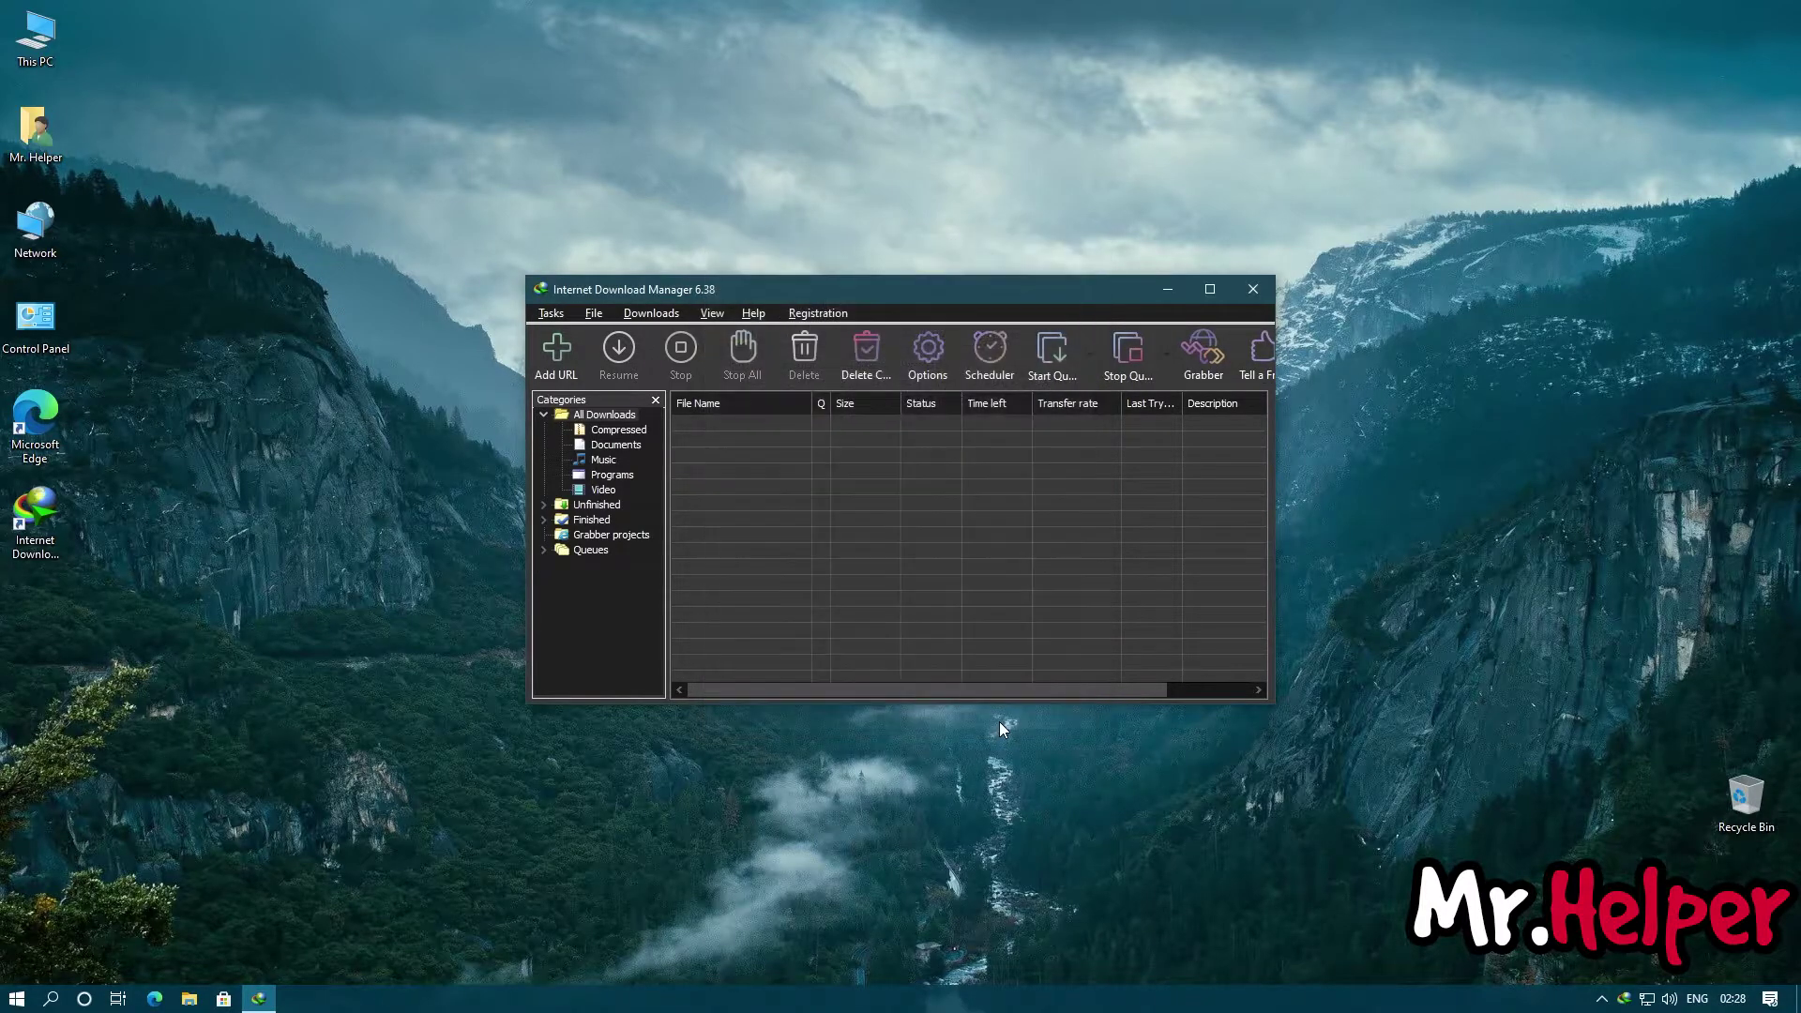
{"action": "left_click", "coordinate": [1266, 295]}
Launch Edge and confirm on the About page that it is version 87.0.664.75.
{"action": "left_click", "coordinate": [37, 418]}
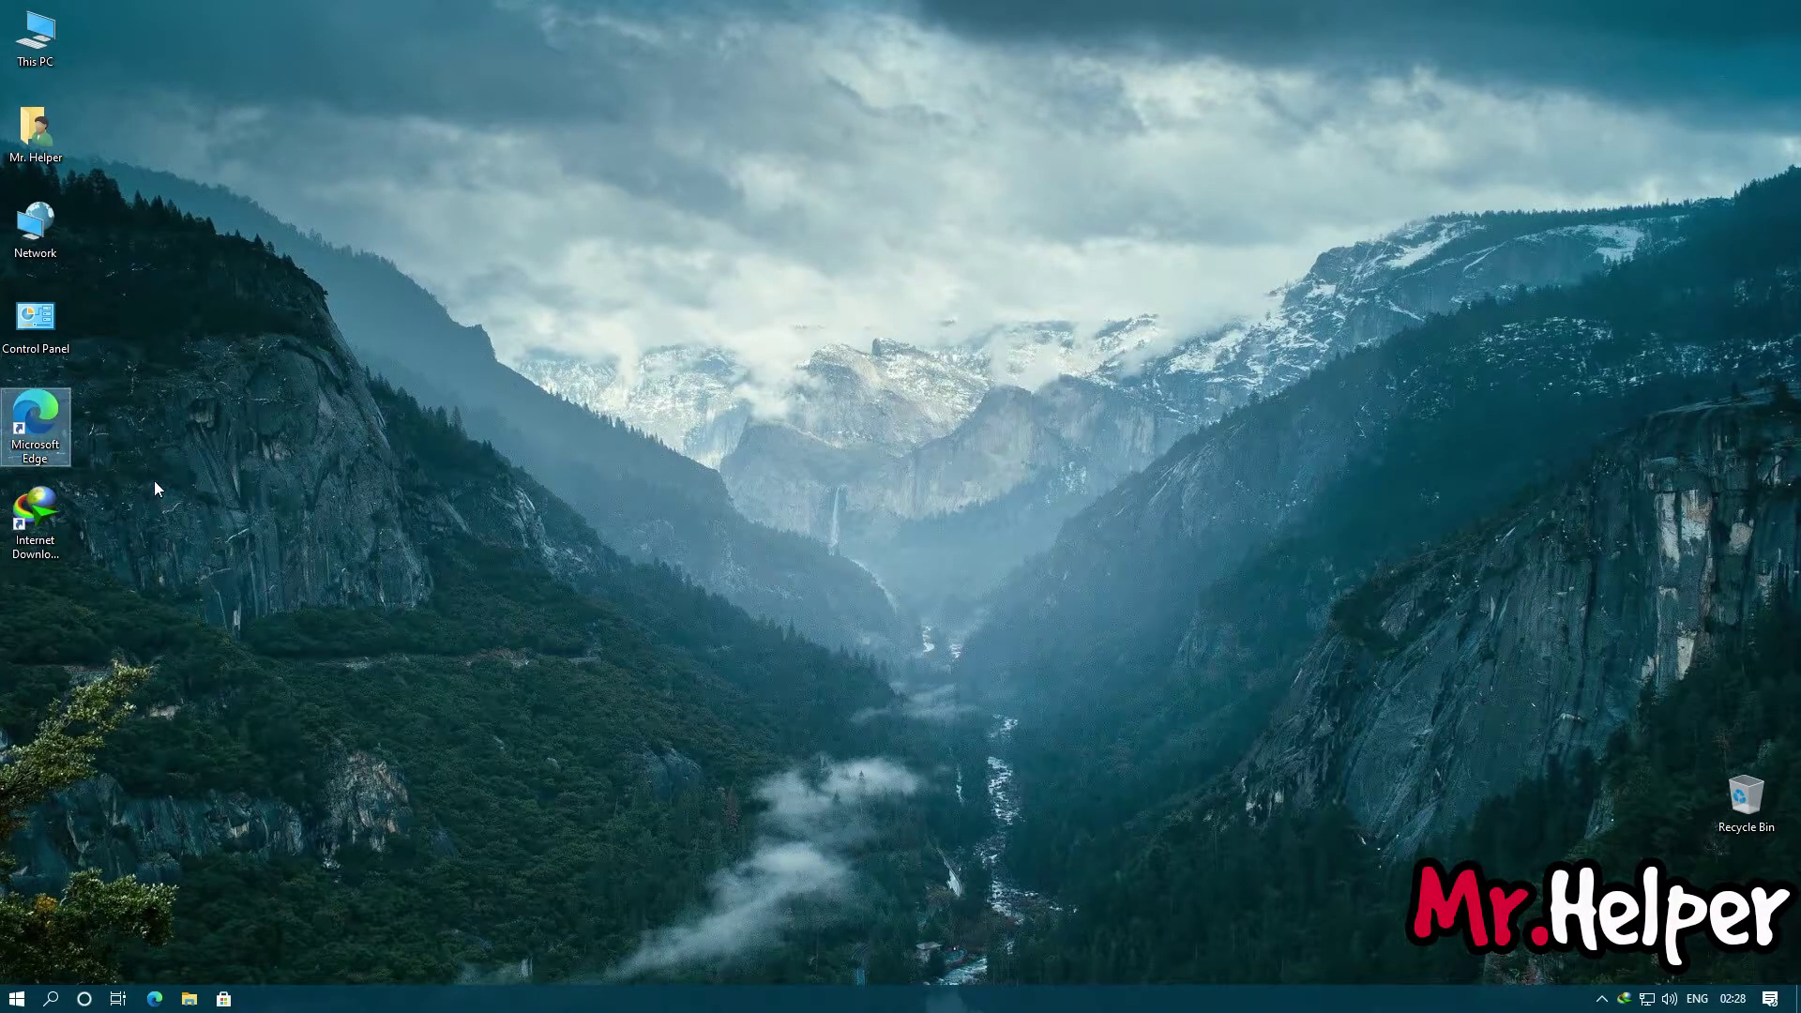
{"action": "double_click", "coordinate": [38, 422]}
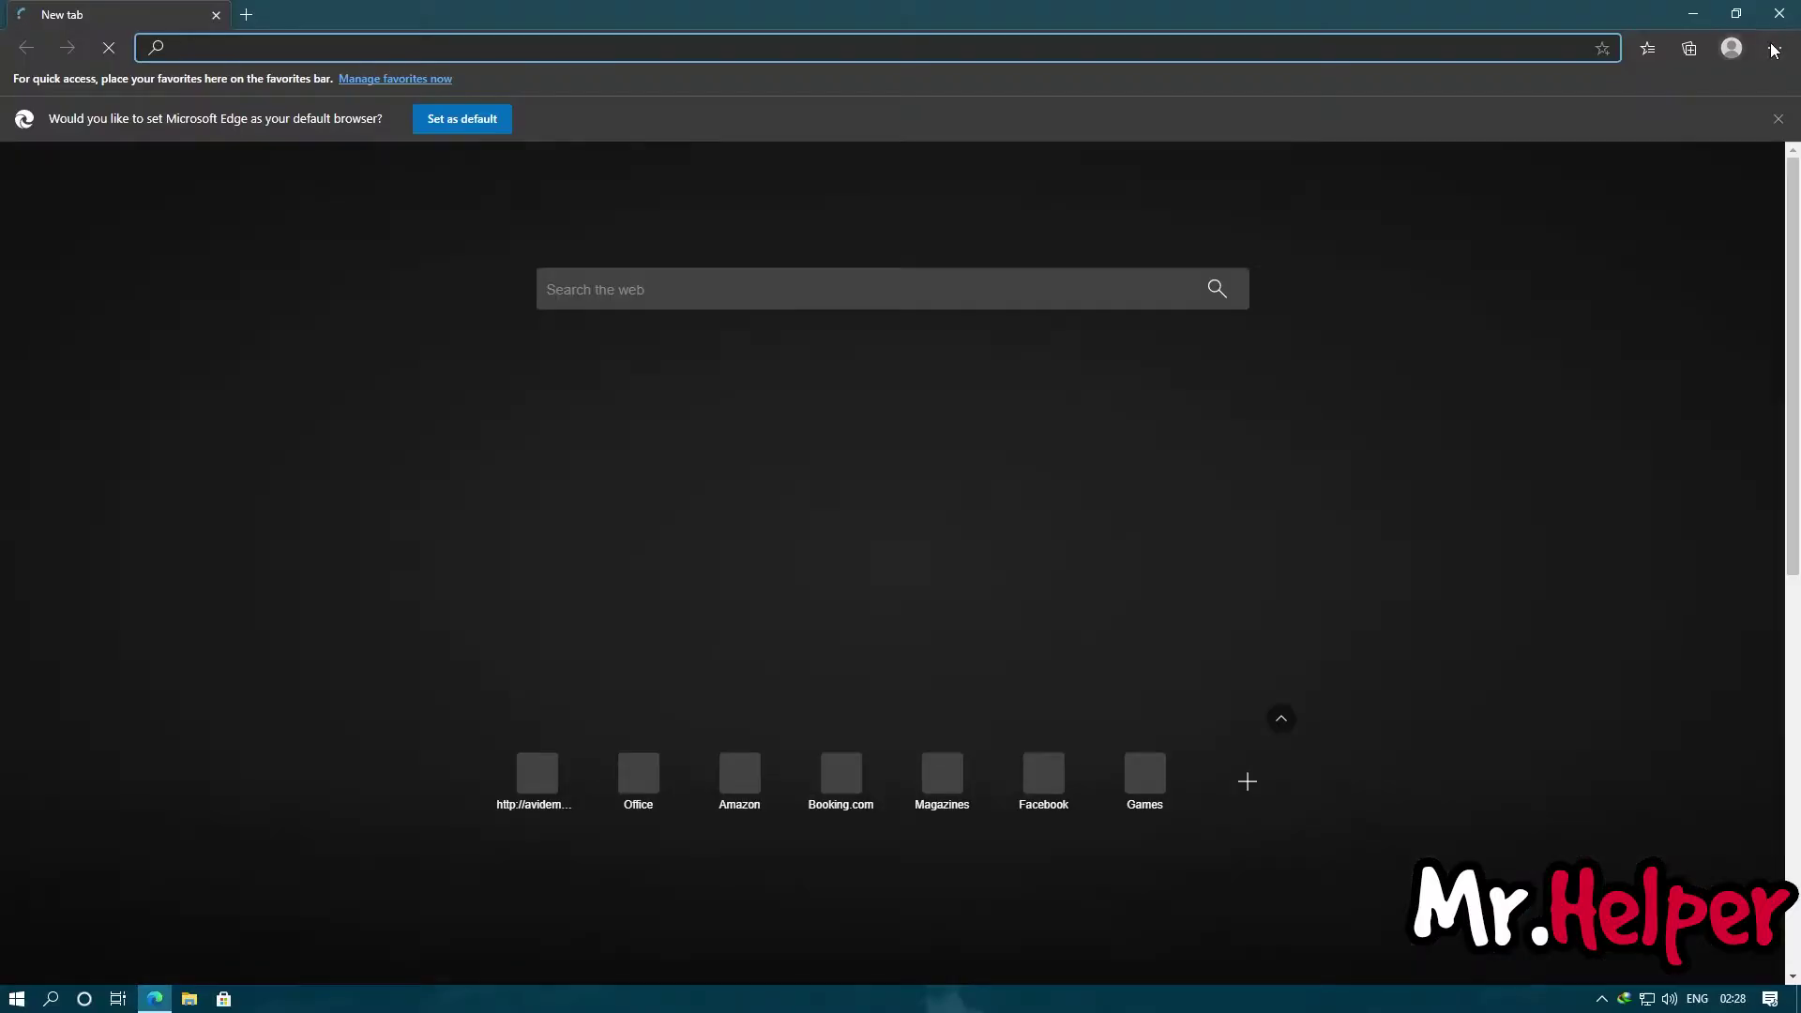
{"action": "left_click", "coordinate": [1774, 48]}
{"action": "left_click", "coordinate": [1670, 591]}
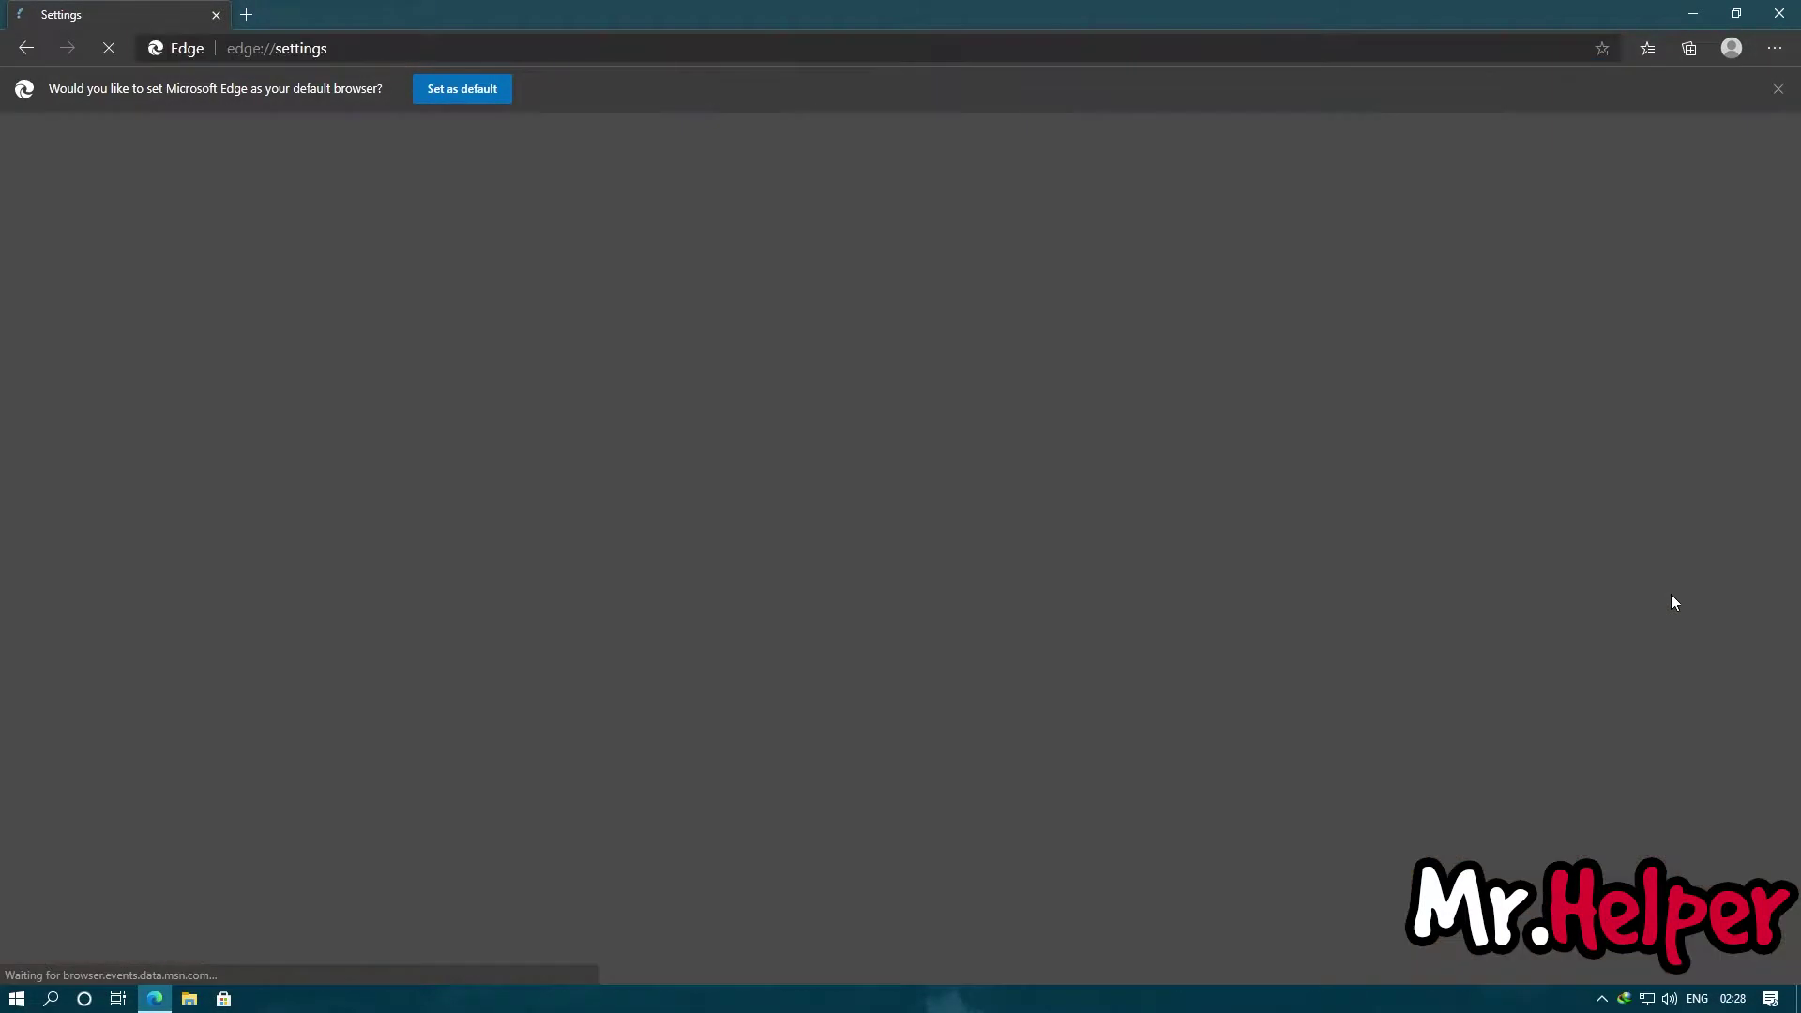
{"action": "left_click", "coordinate": [104, 694]}
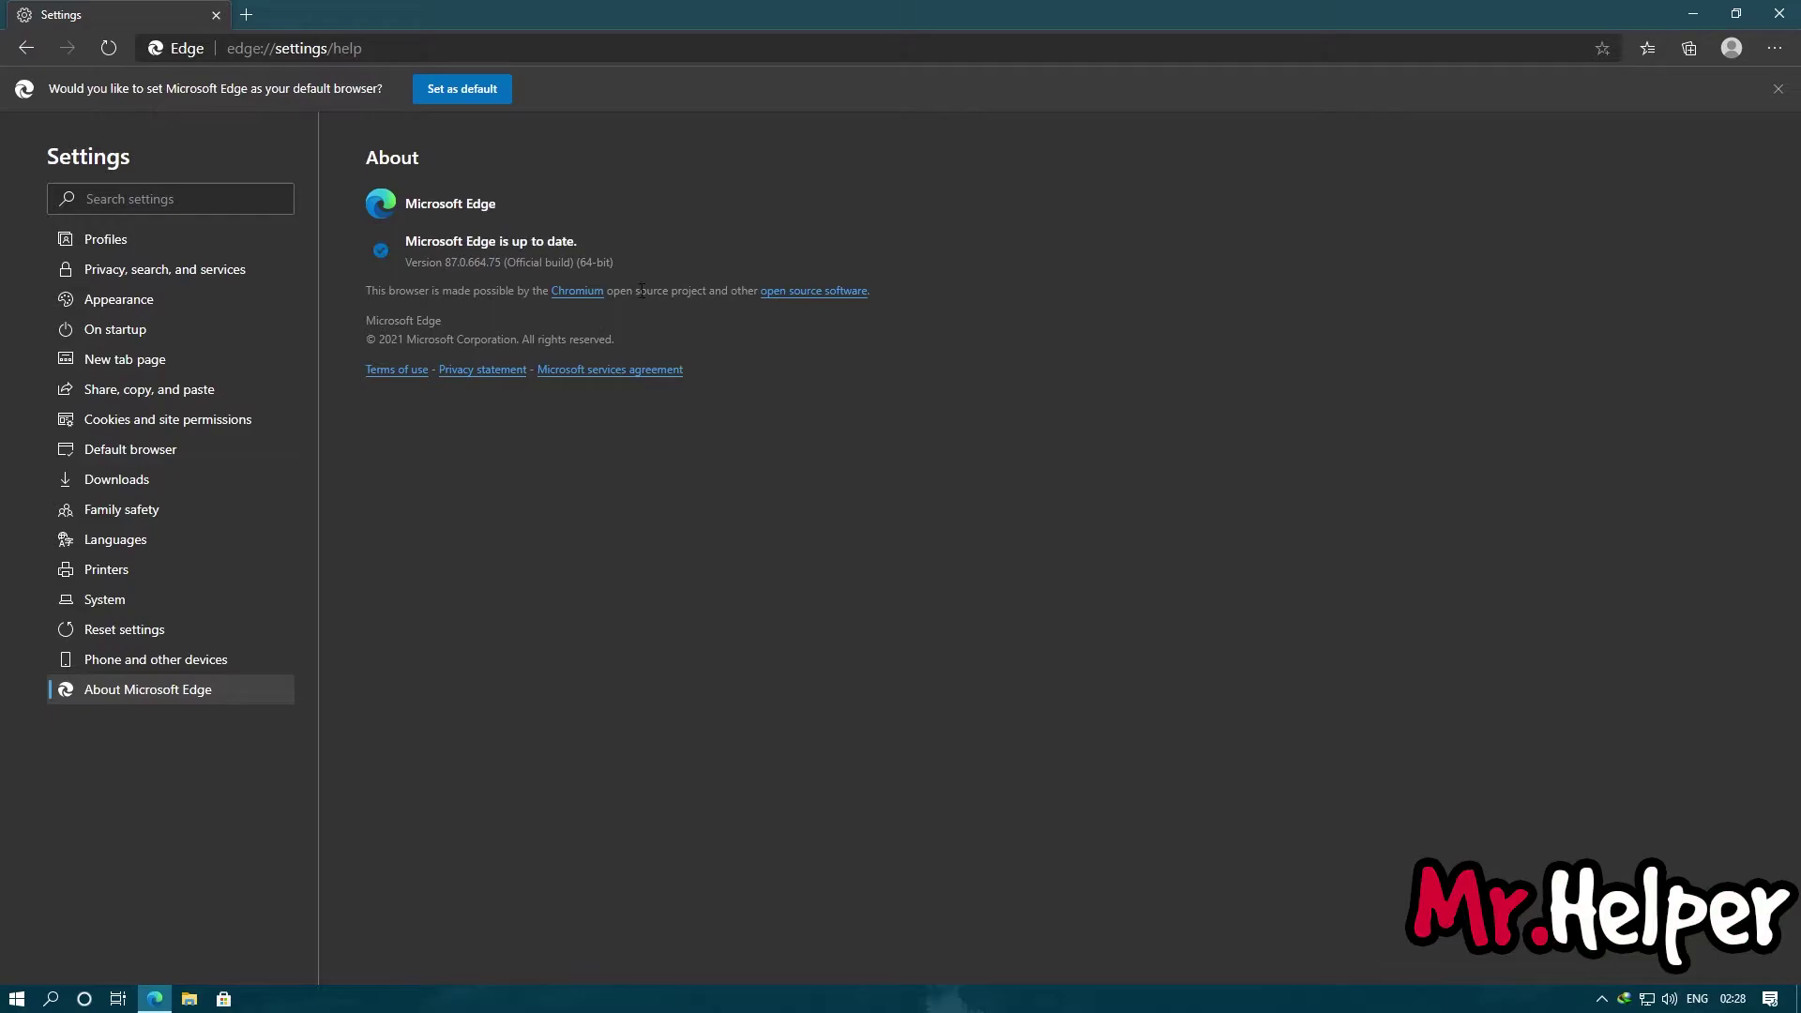
{"action": "left_click_drag", "start_coordinate": [630, 265], "coordinate": [413, 273]}
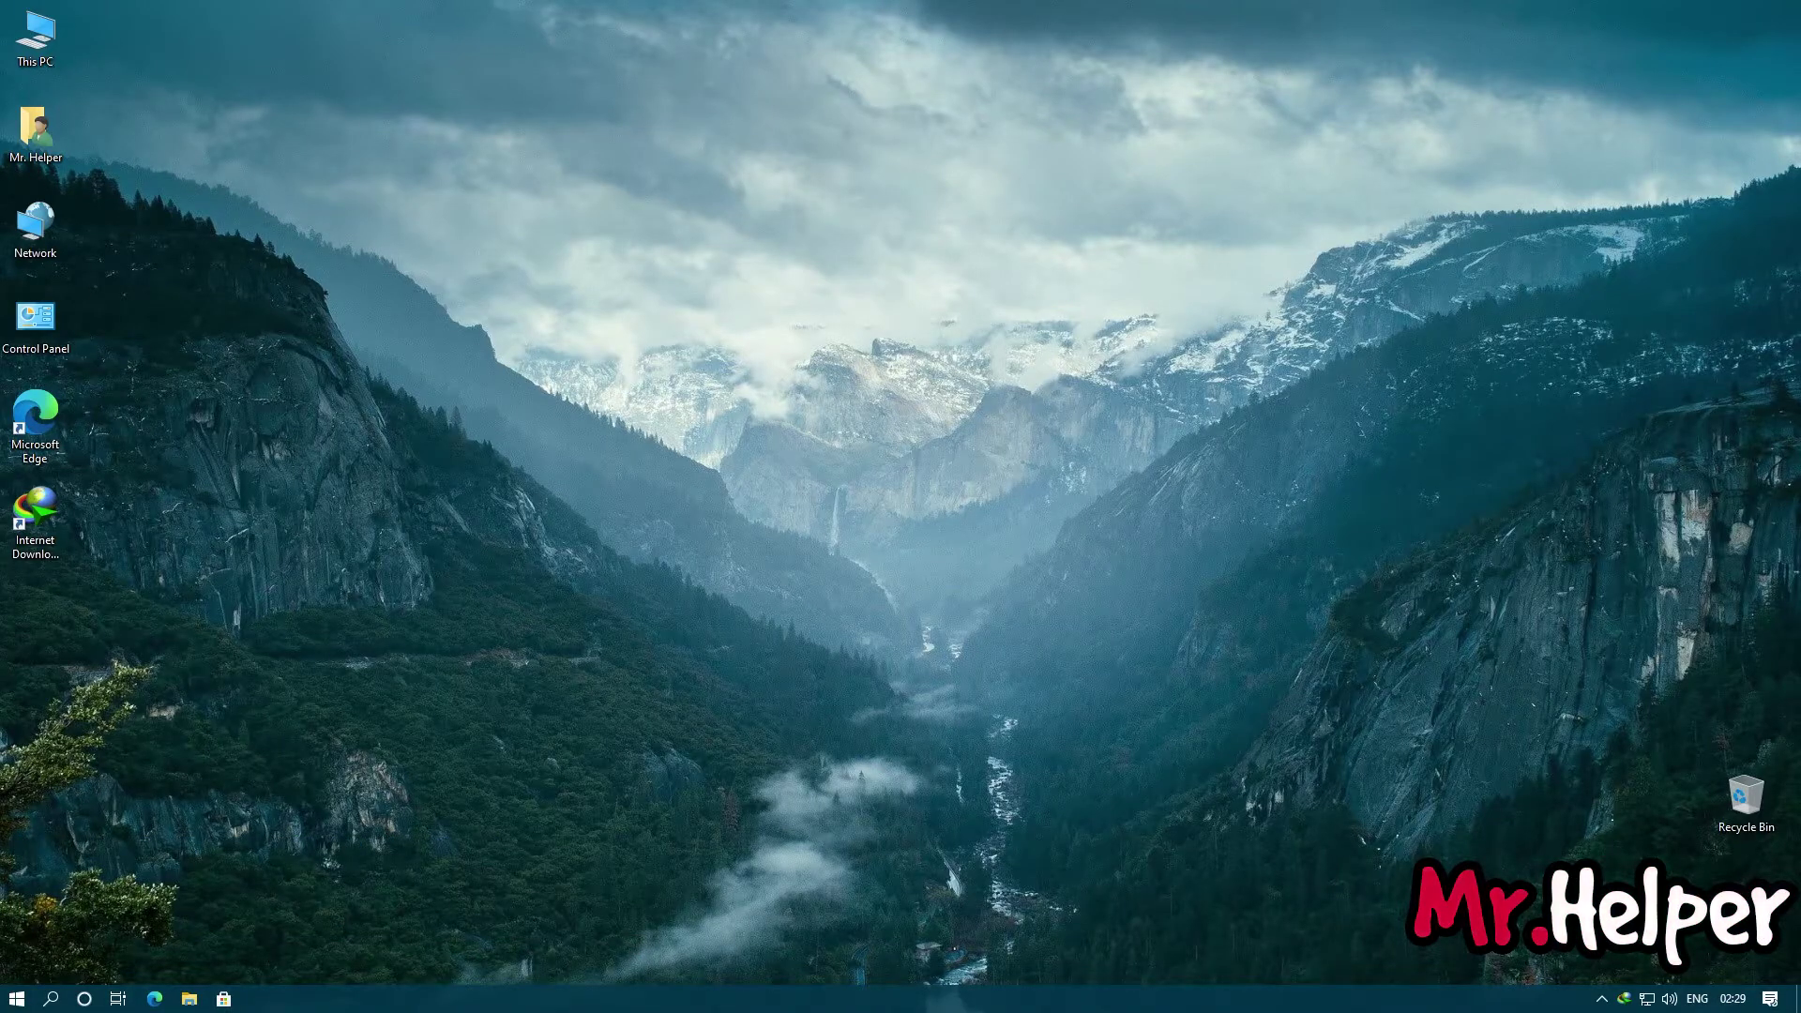
Relaunch Edge and go from the empty Extensions page to the Edge Add-ons store.
{"action": "double_click", "coordinate": [14, 433]}
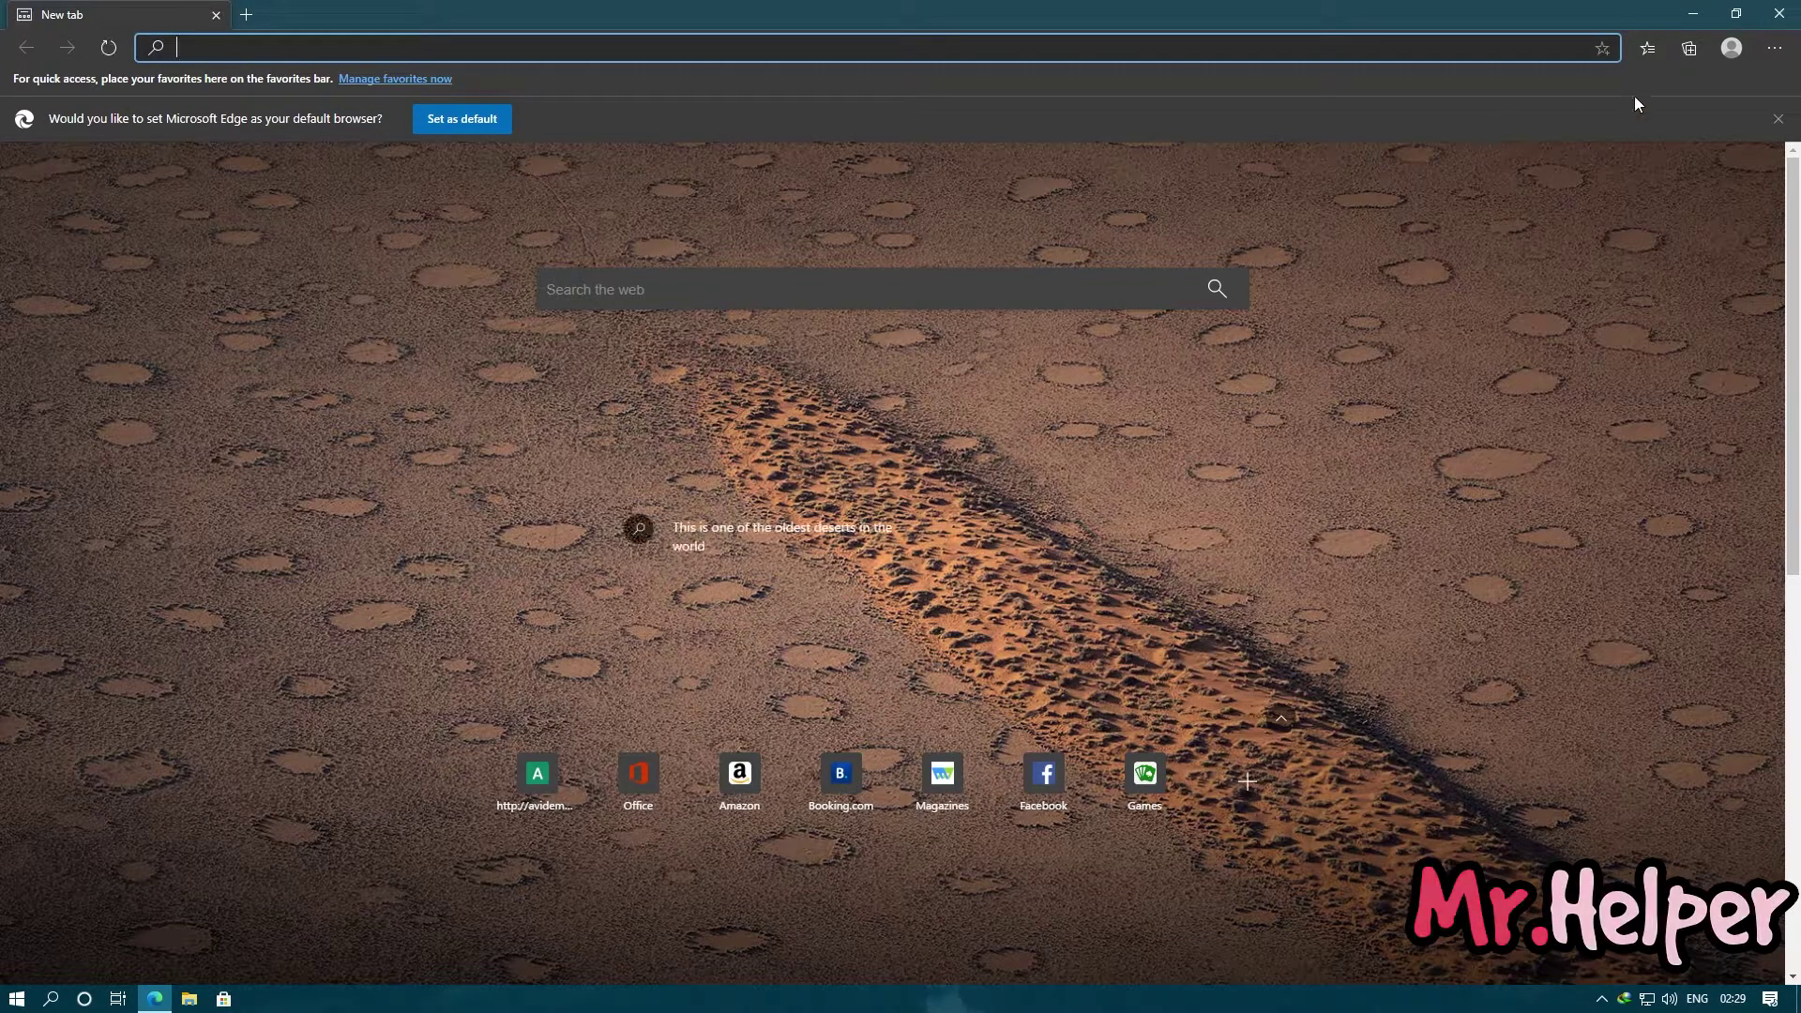
{"action": "left_click", "coordinate": [1777, 50]}
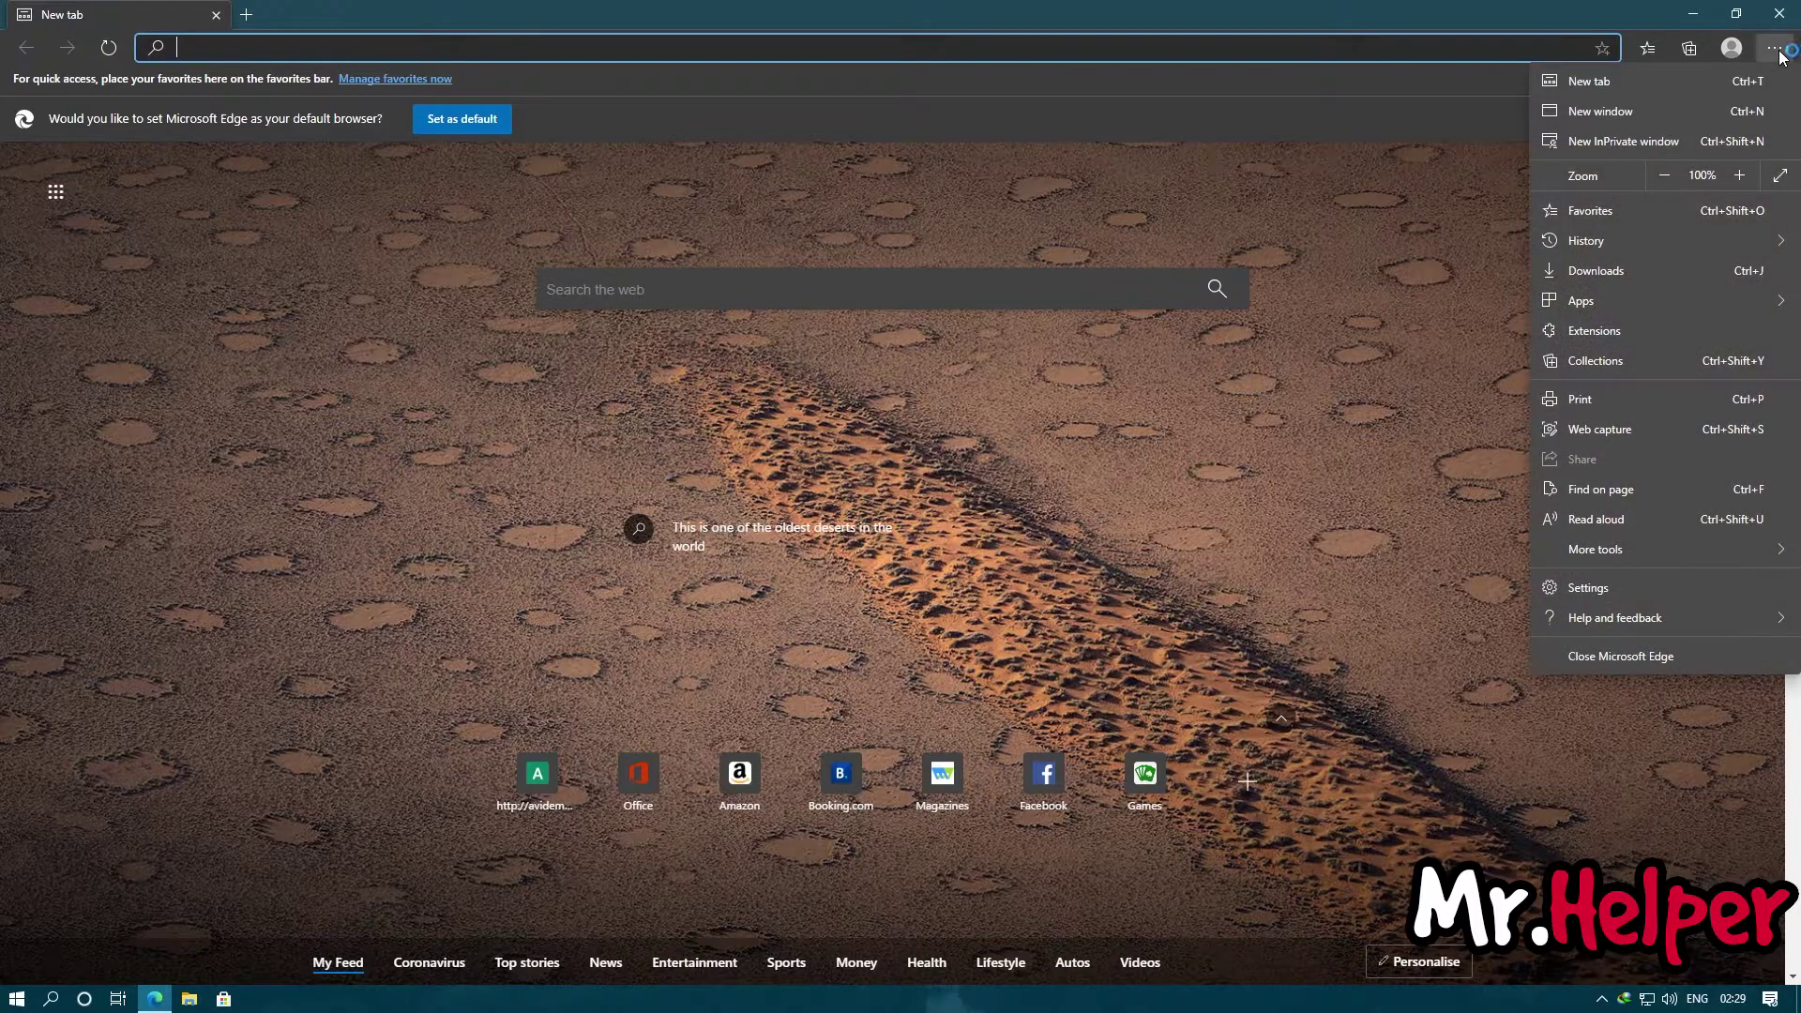
{"action": "left_click", "coordinate": [1681, 335]}
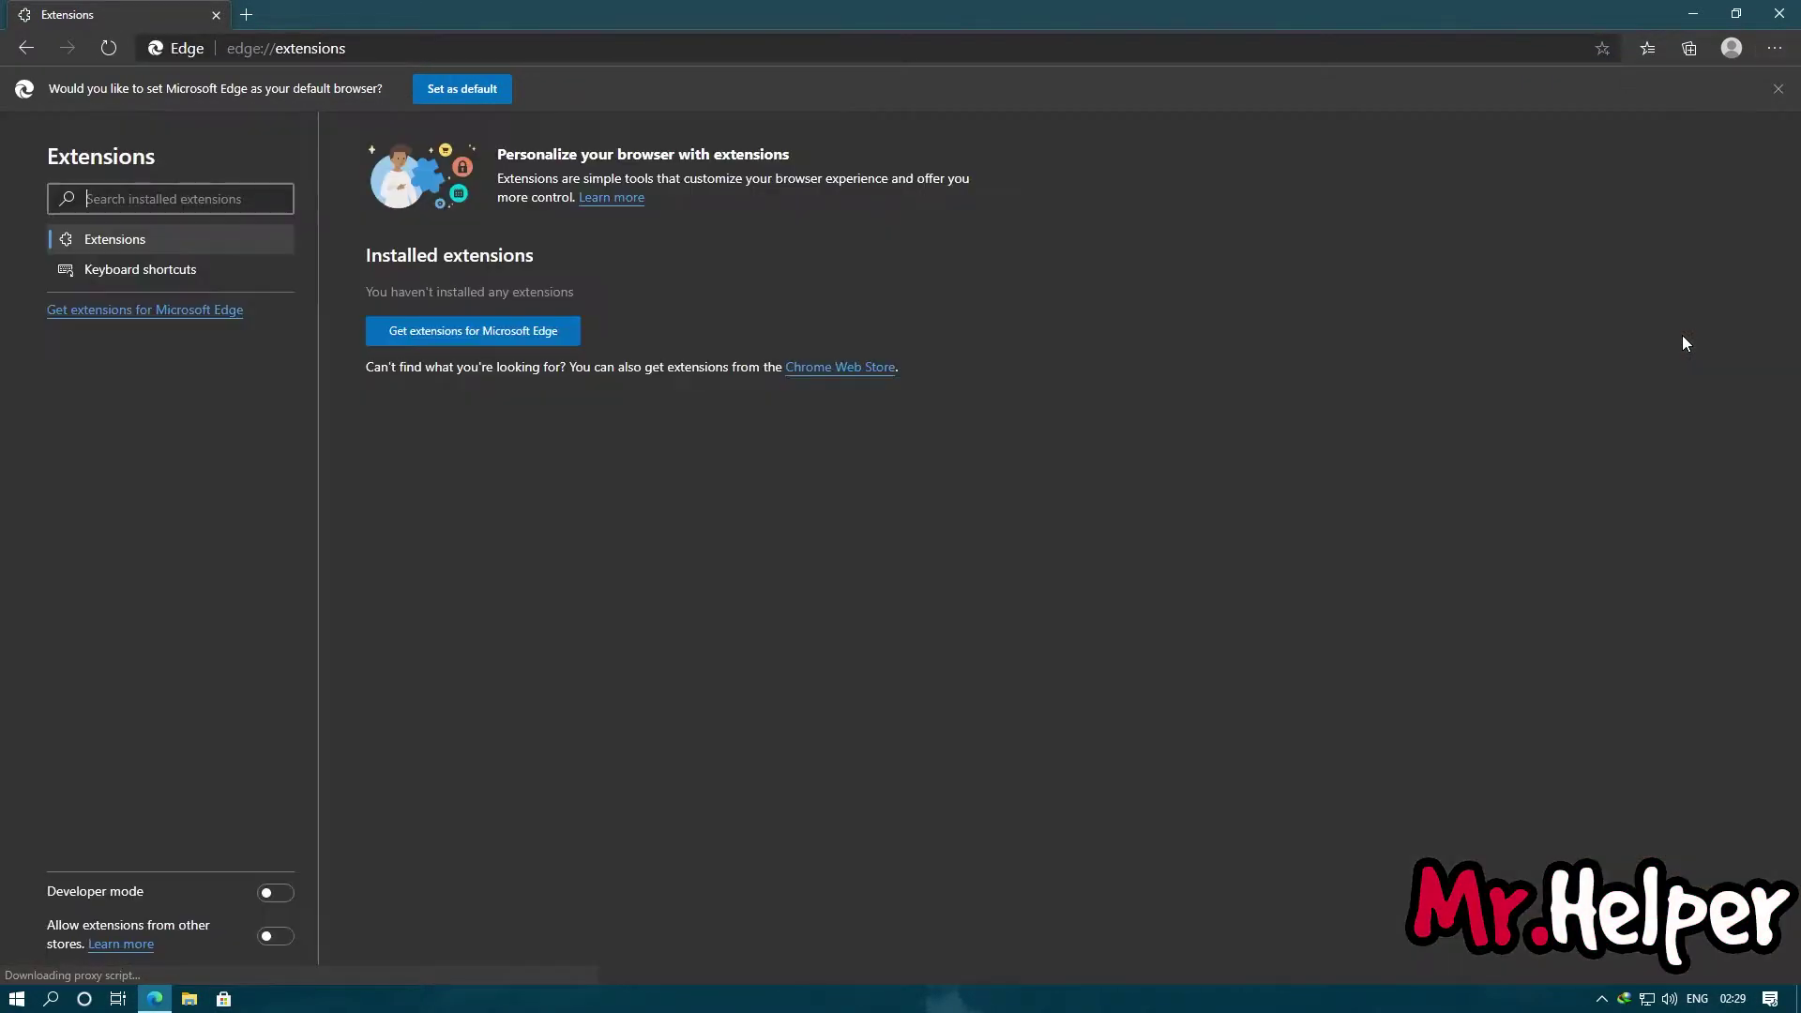
{"action": "left_click", "coordinate": [90, 313]}
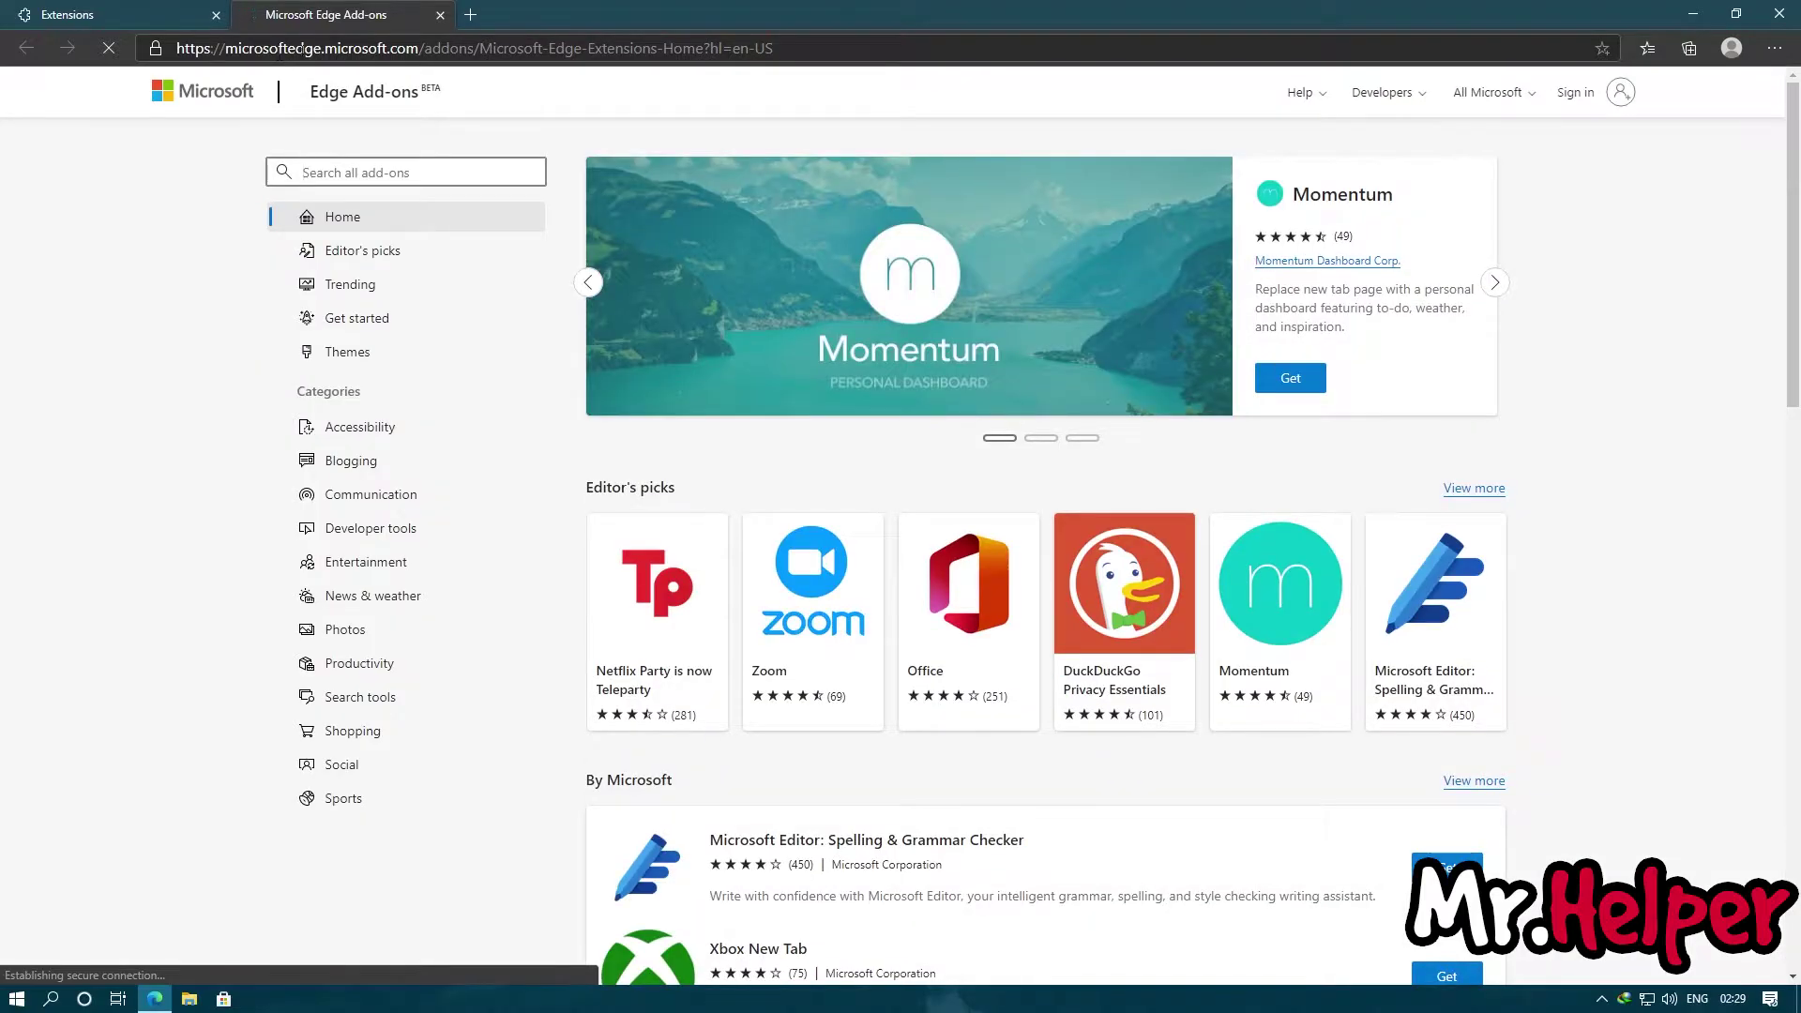
Search the store for 'idm' and open the IDM Integration Module listing.
{"action": "left_click", "coordinate": [418, 171]}
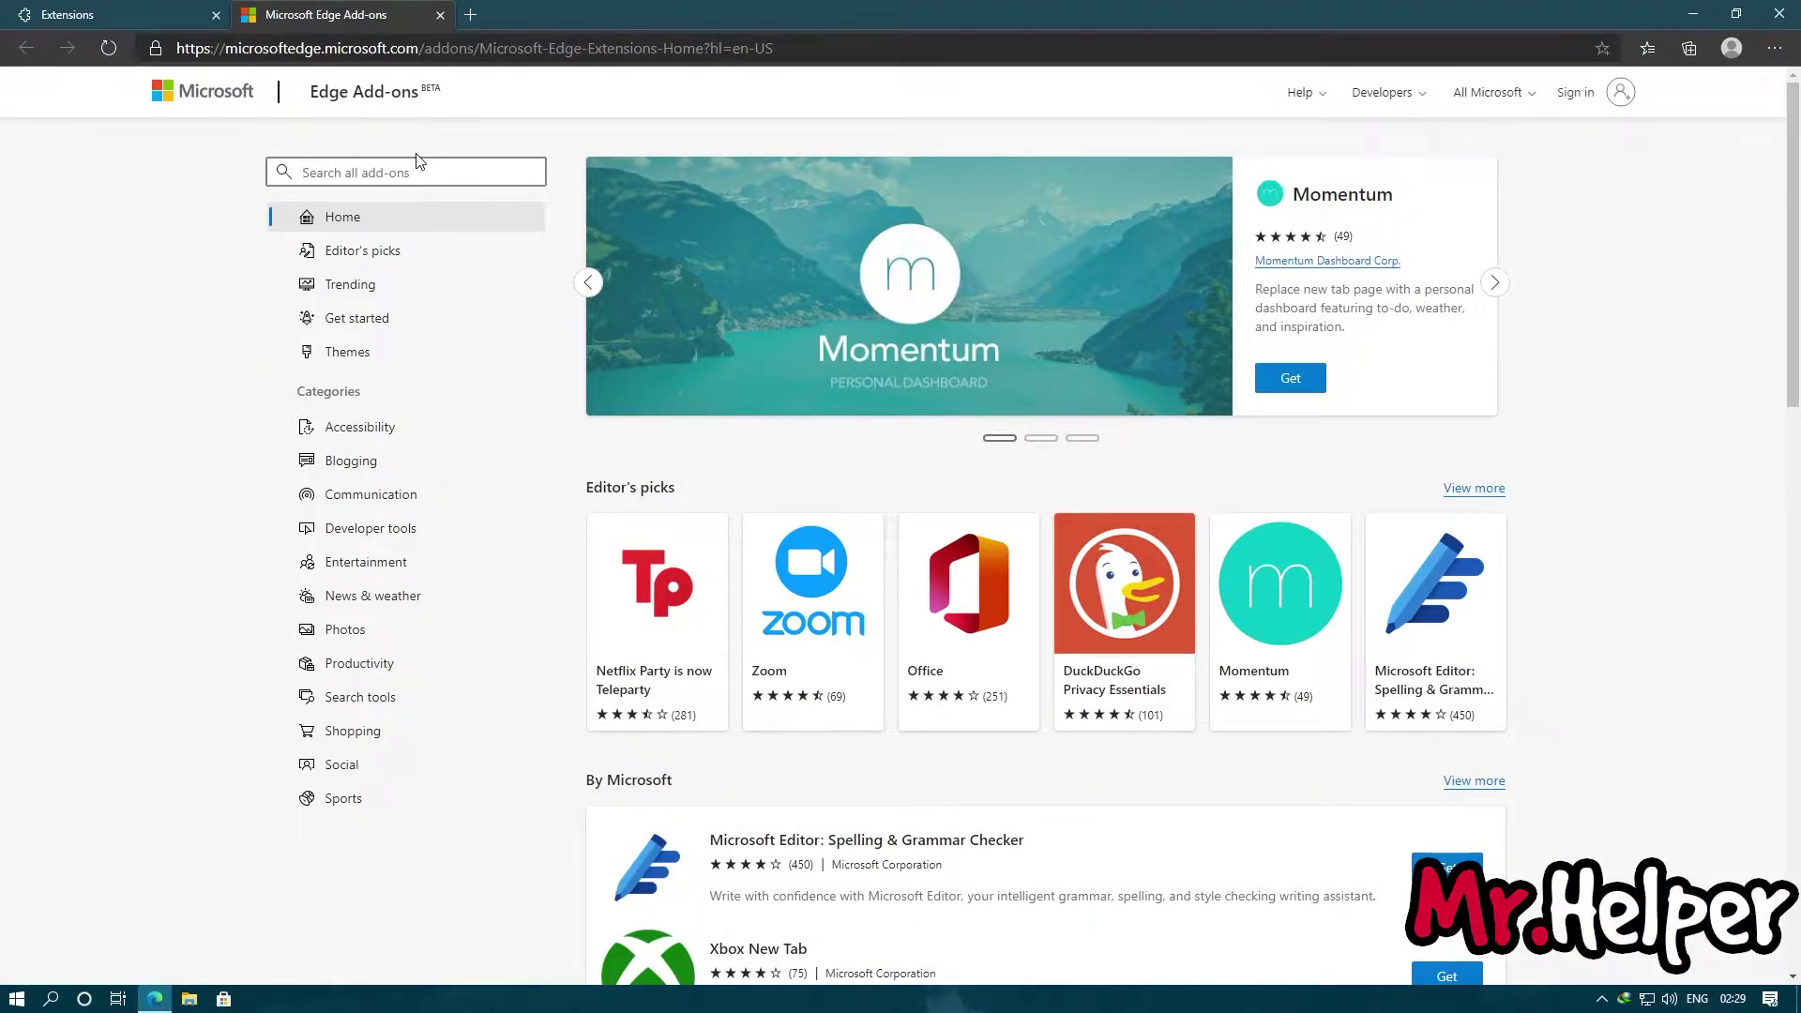
{"action": "type", "text": "idm"}
{"action": "key", "text": "Return"}
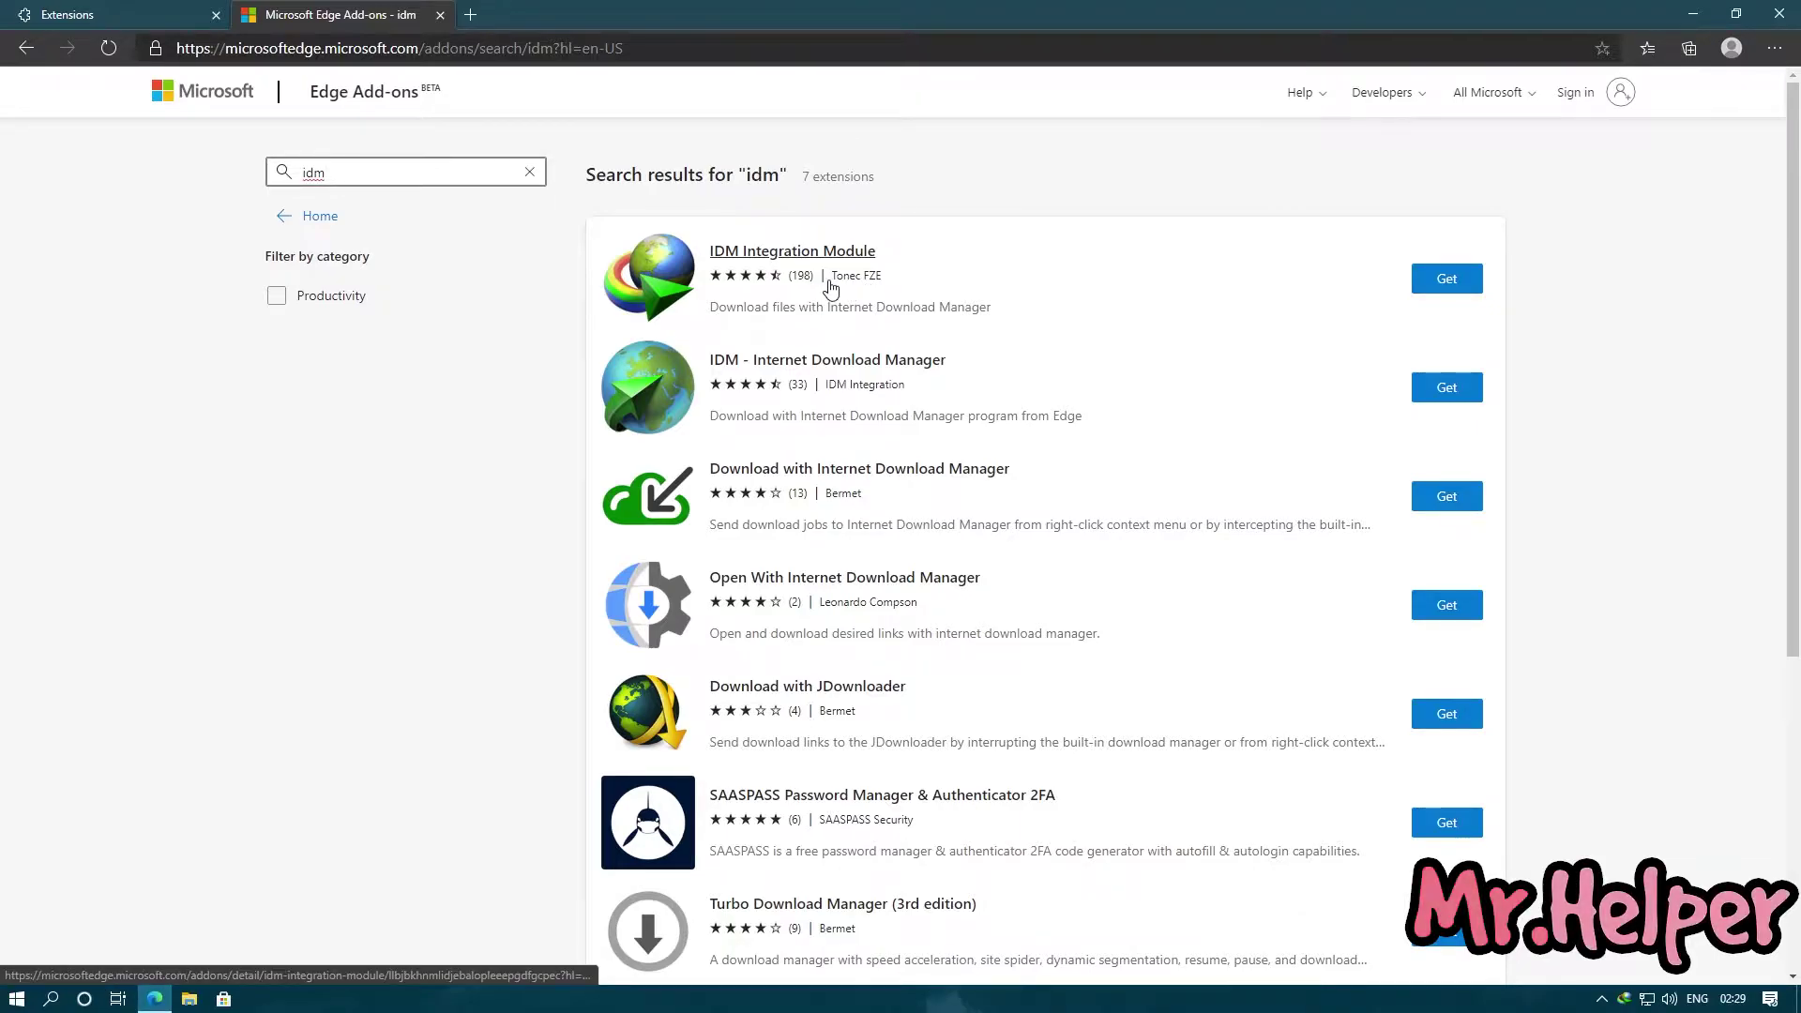
{"action": "left_click", "coordinate": [861, 284]}
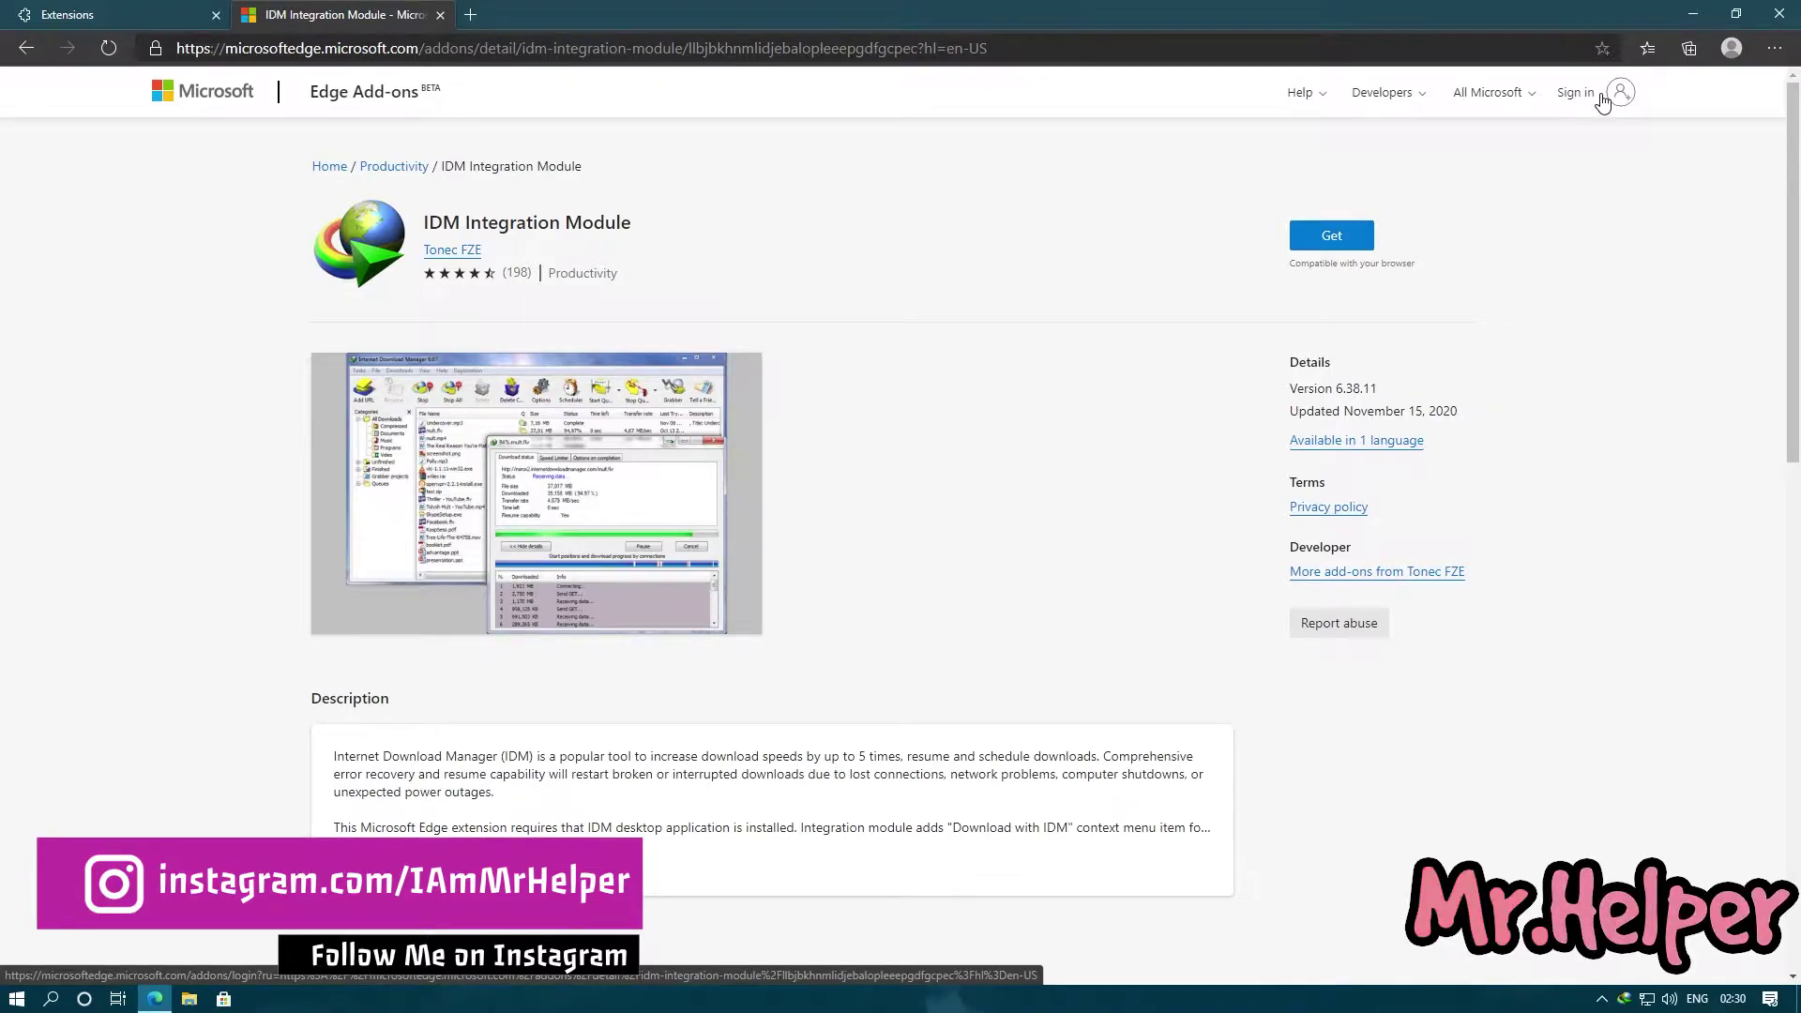
Add IDM Integration Module to Edge, then close the welcome and store tabs.
{"action": "left_click", "coordinate": [1357, 238]}
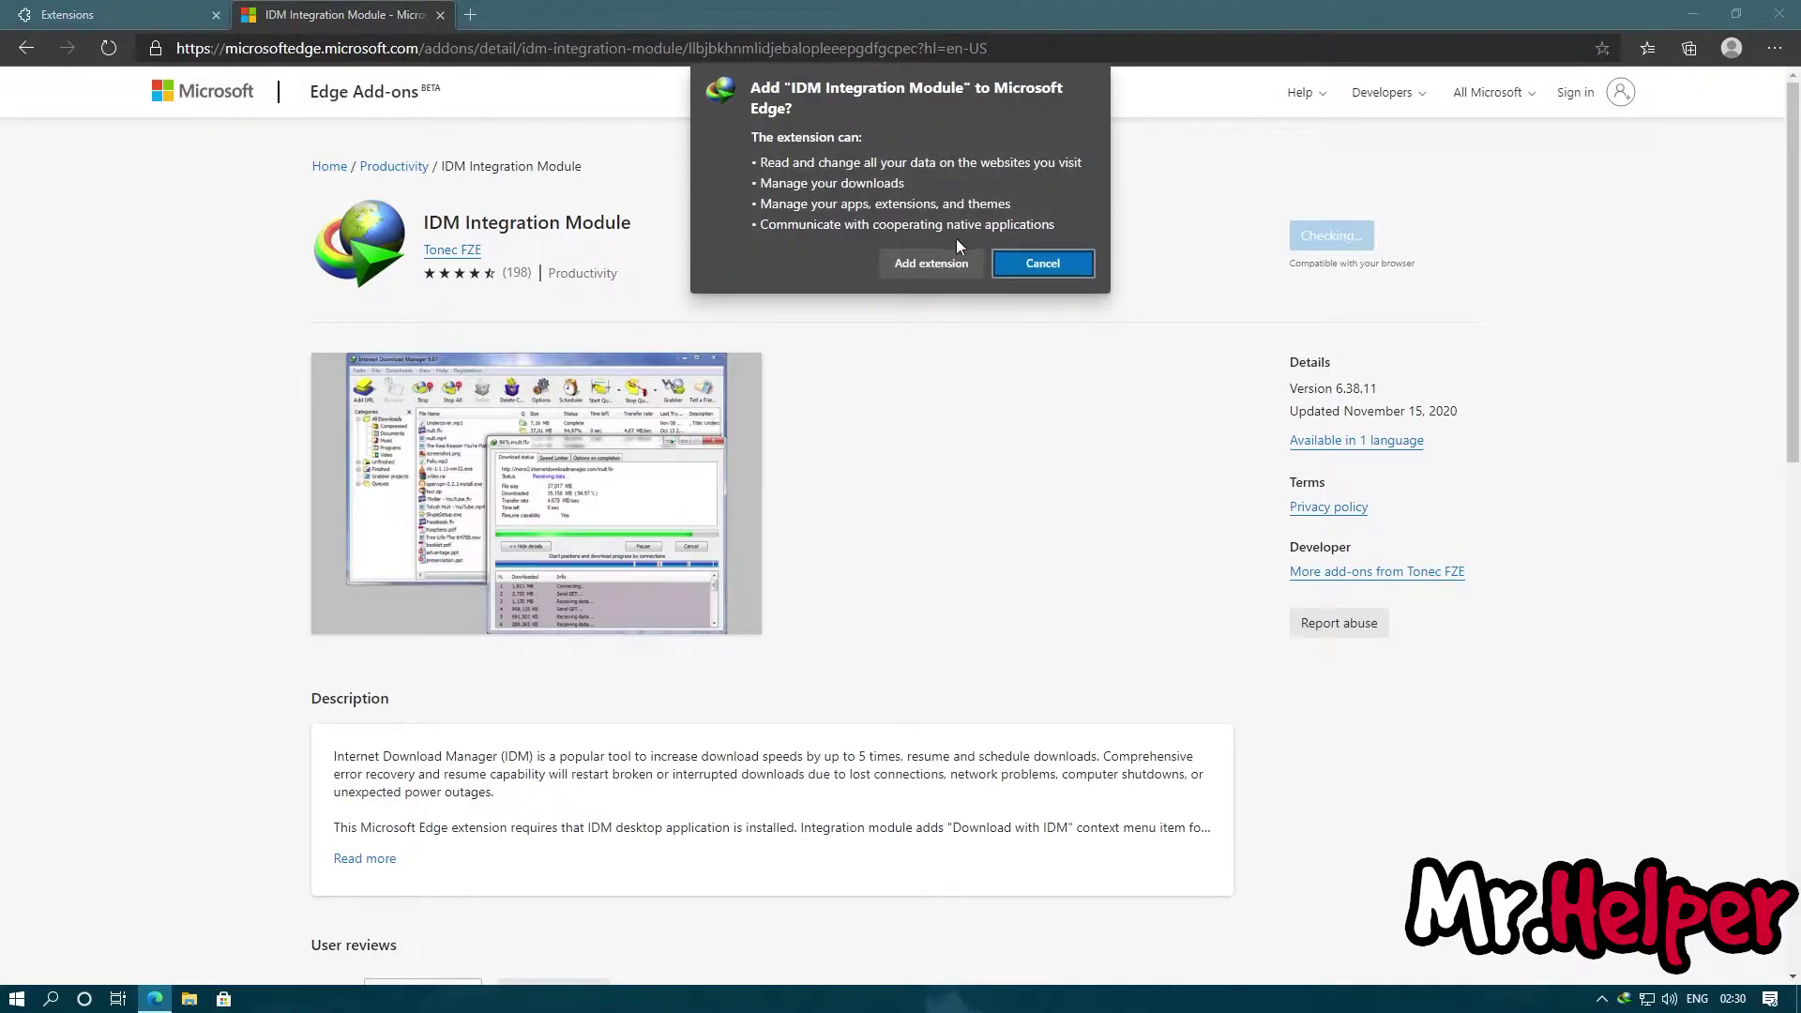
{"action": "left_click", "coordinate": [936, 261]}
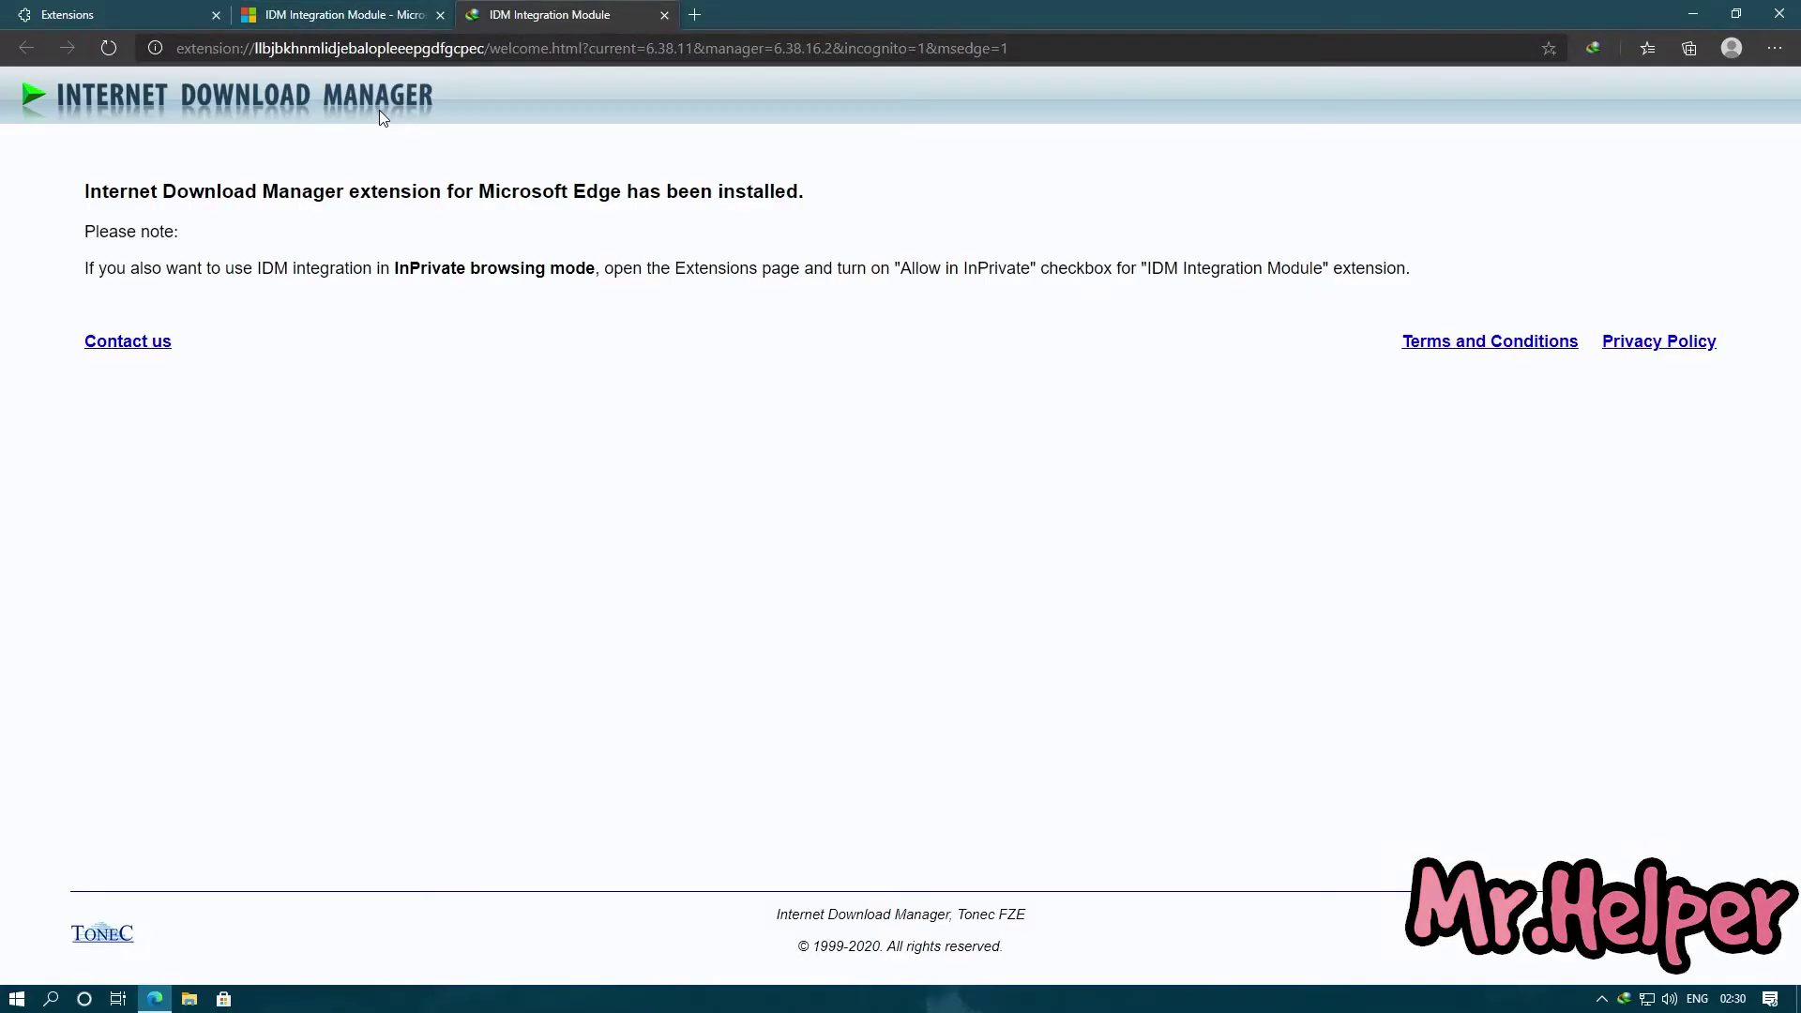
{"action": "left_click", "coordinate": [664, 15]}
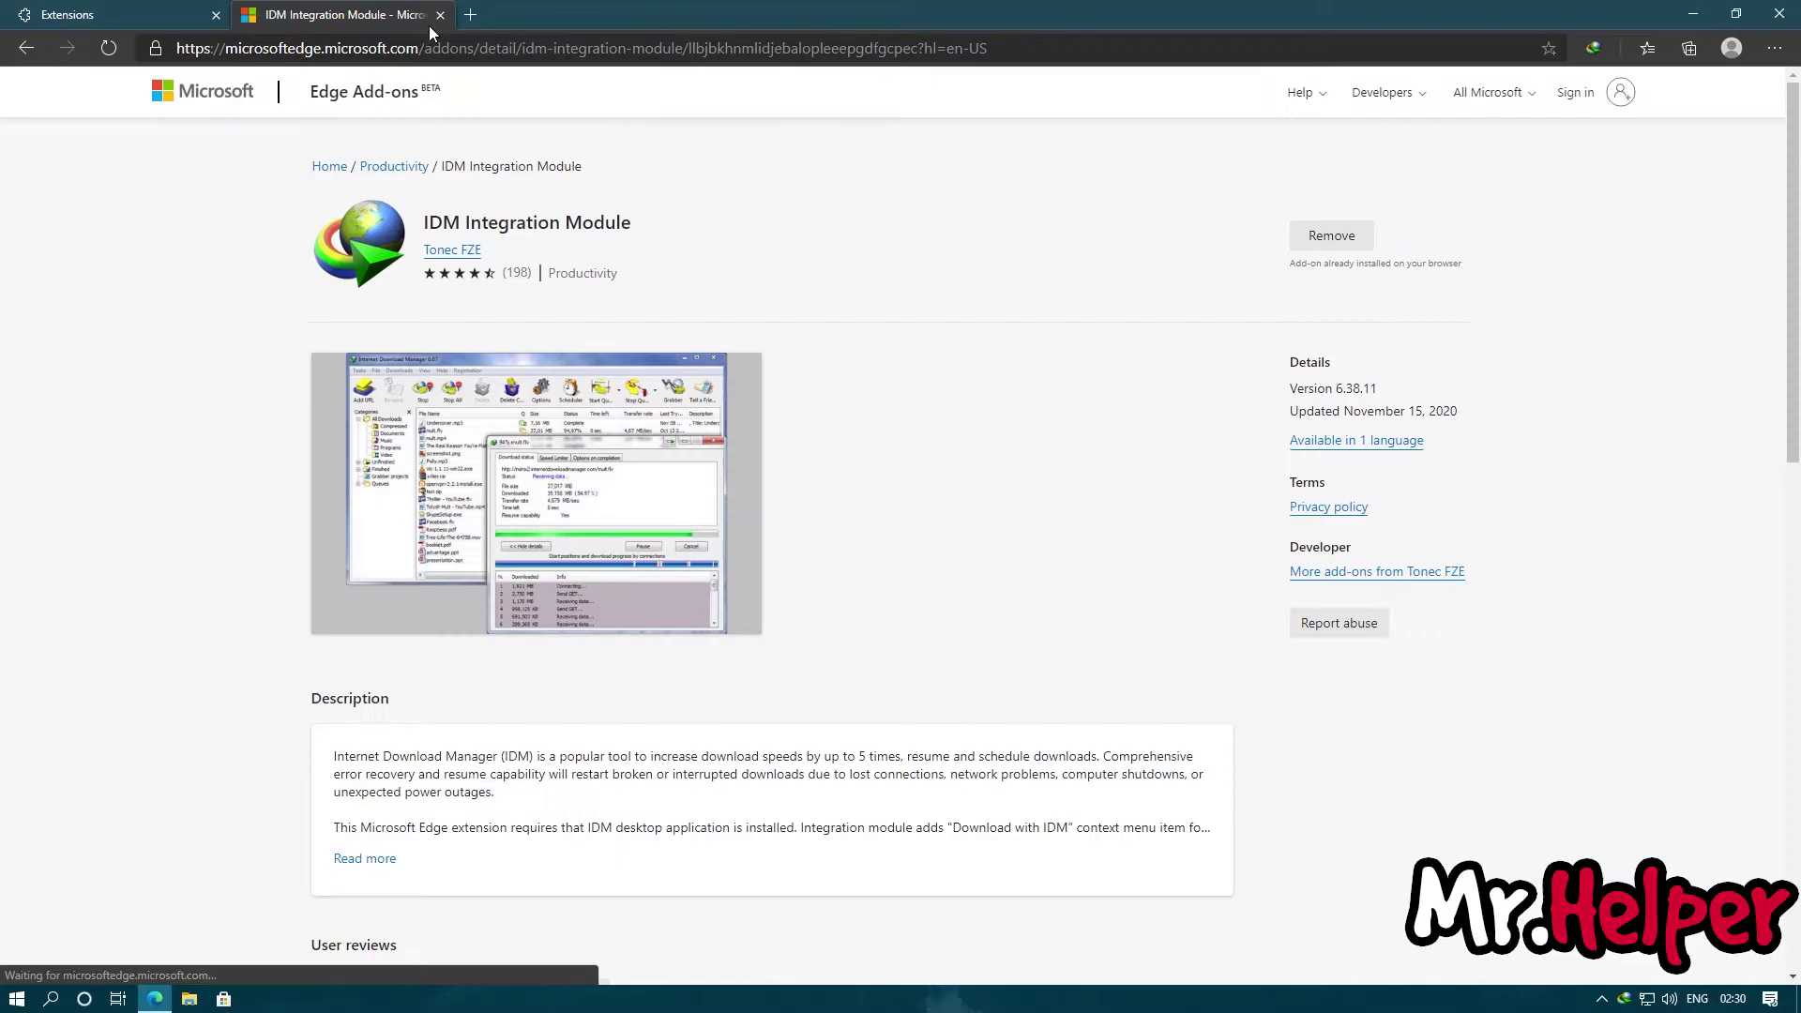
{"action": "left_click", "coordinate": [440, 15]}
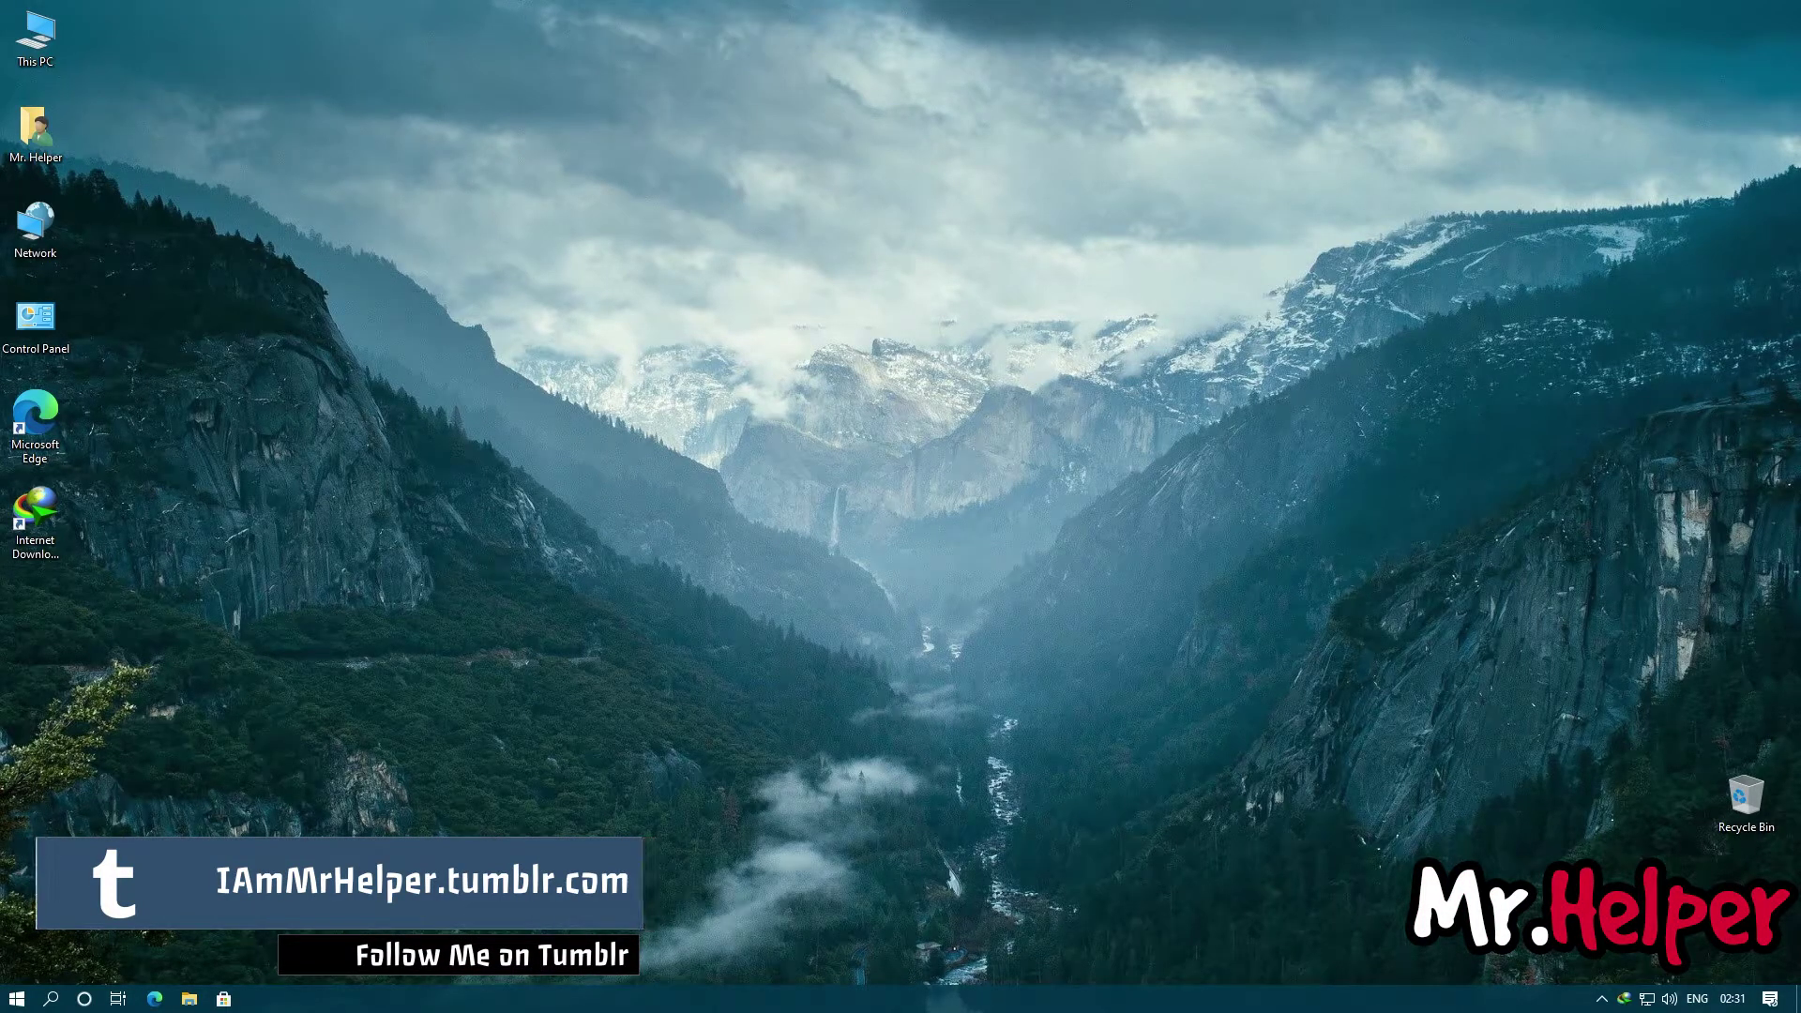
Open C:\Program Files (x86)\Internet Download Manager in File Explorer and launch Edge.
{"action": "double_click", "coordinate": [35, 37]}
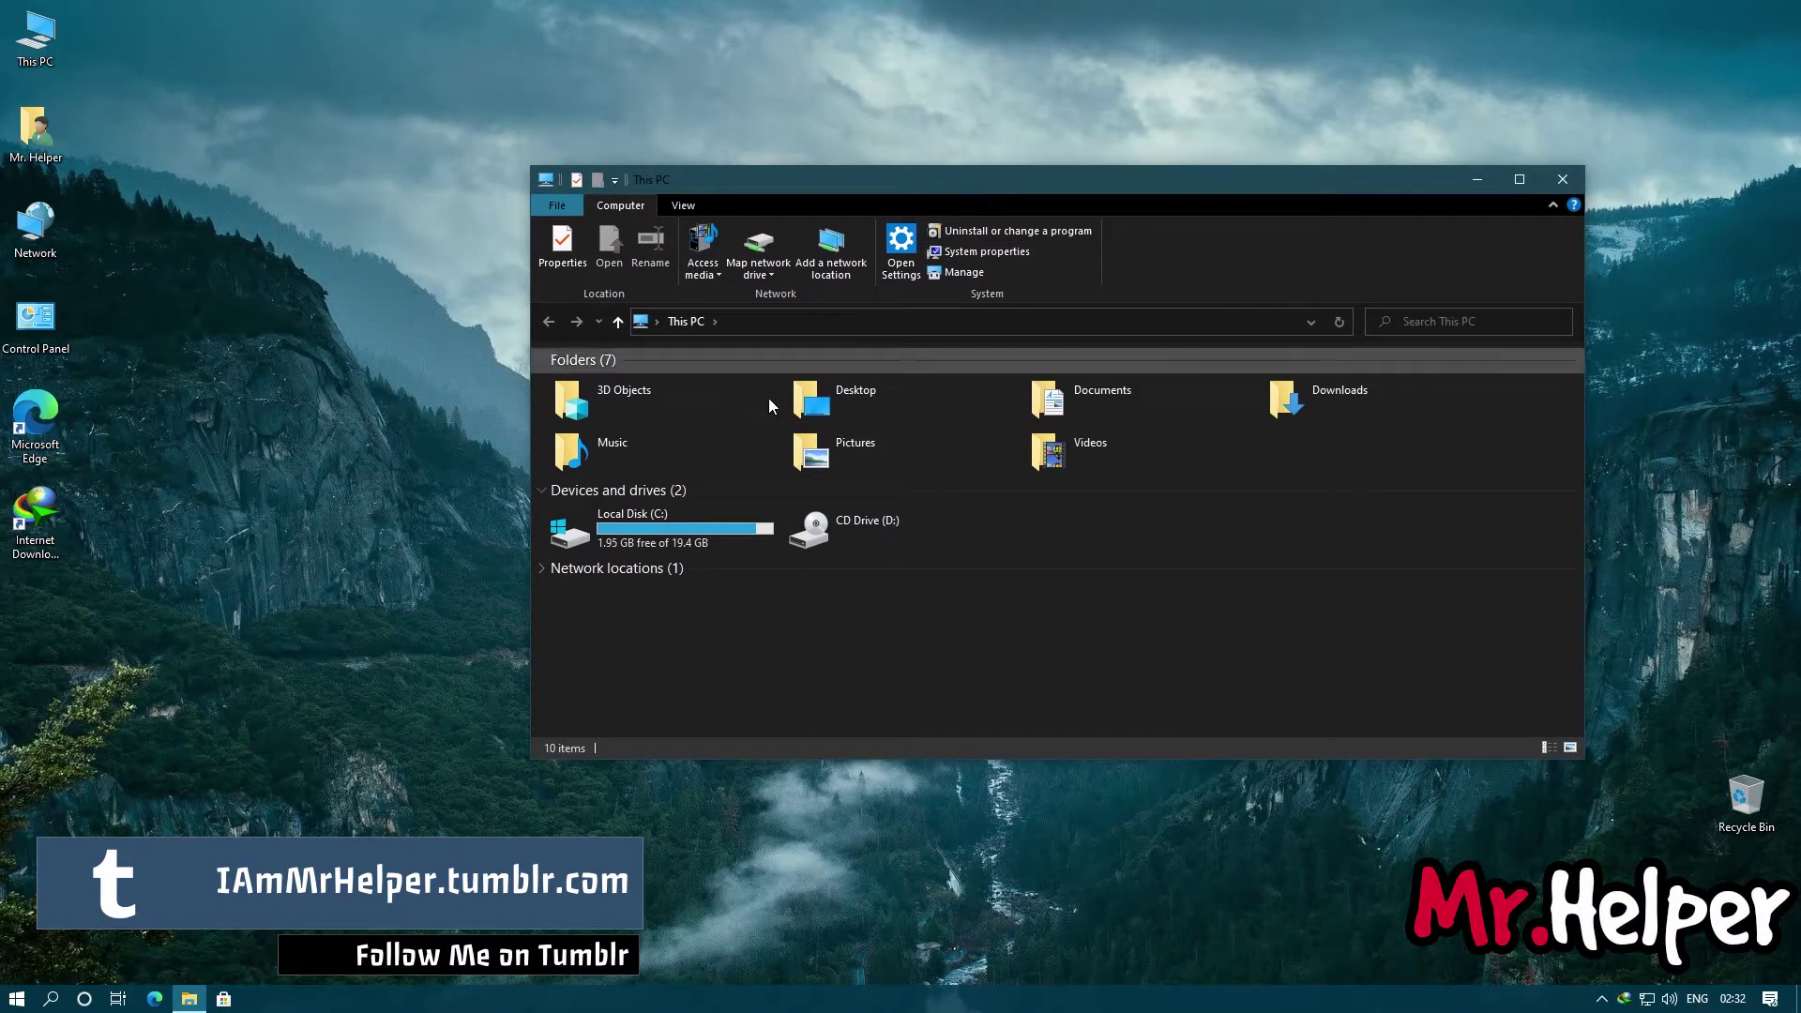
{"action": "double_click", "coordinate": [706, 514]}
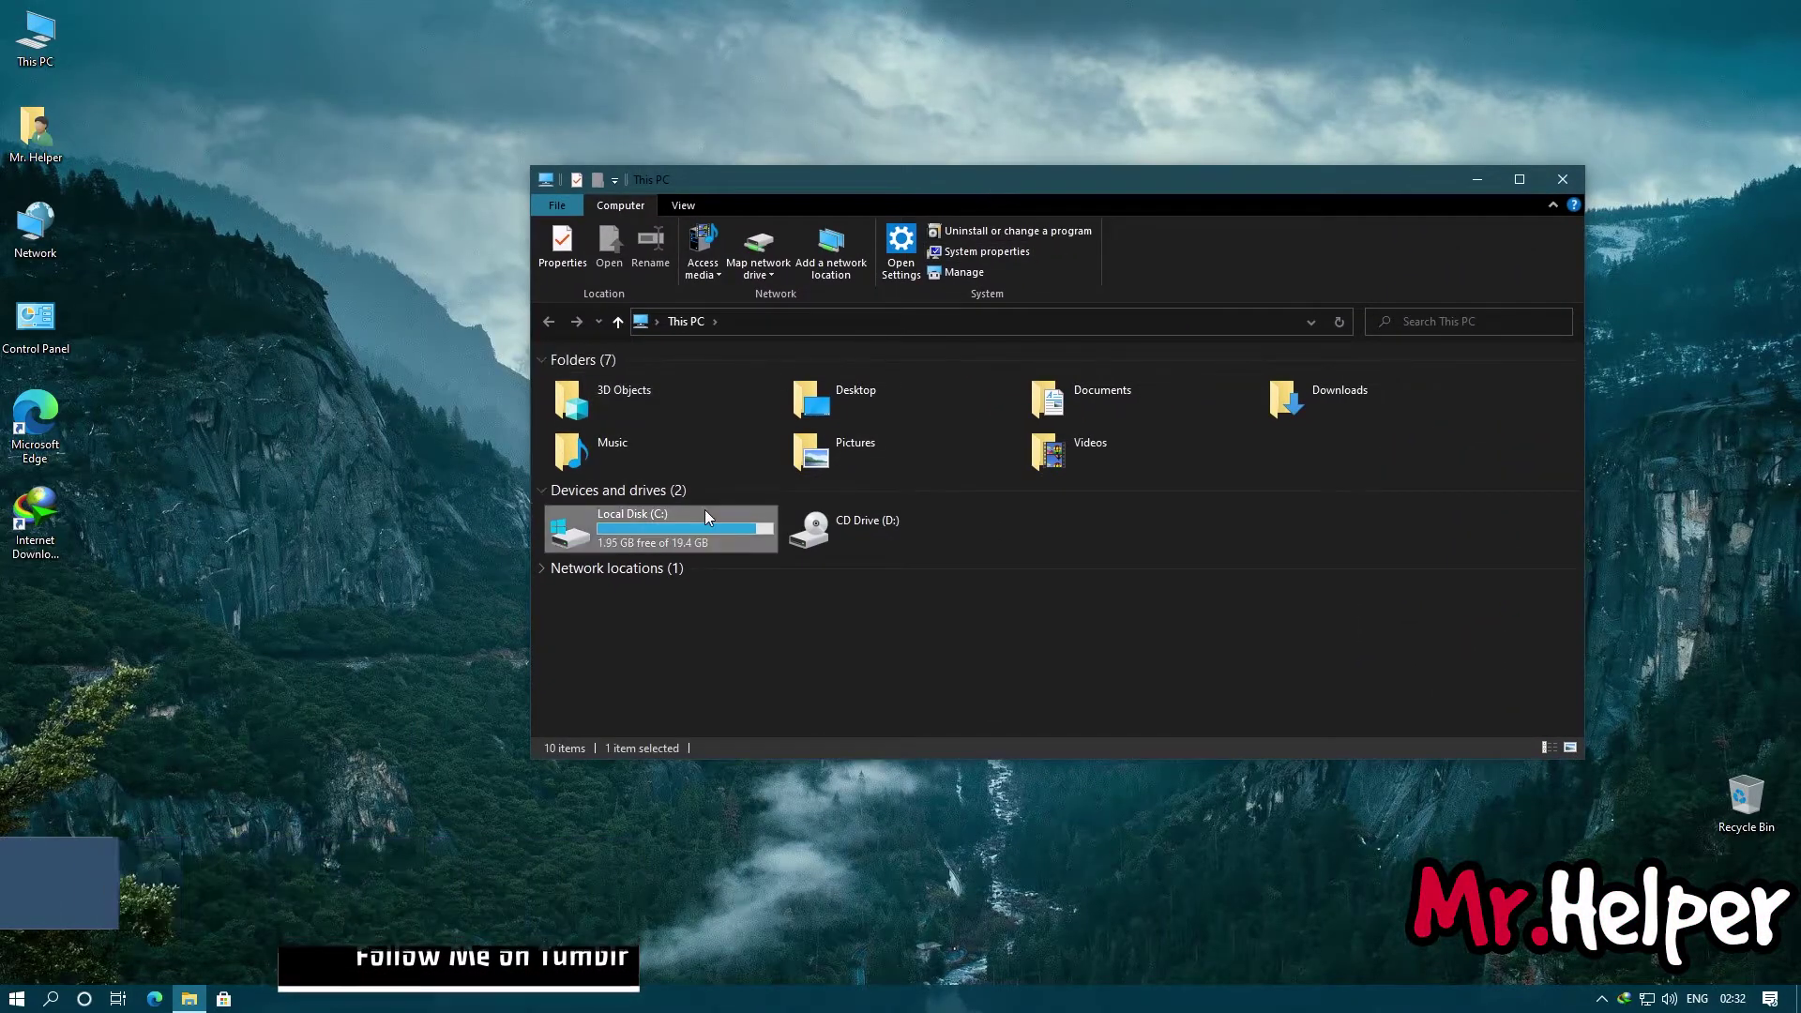
{"action": "double_click", "coordinate": [1225, 529]}
{"action": "double_click", "coordinate": [987, 497]}
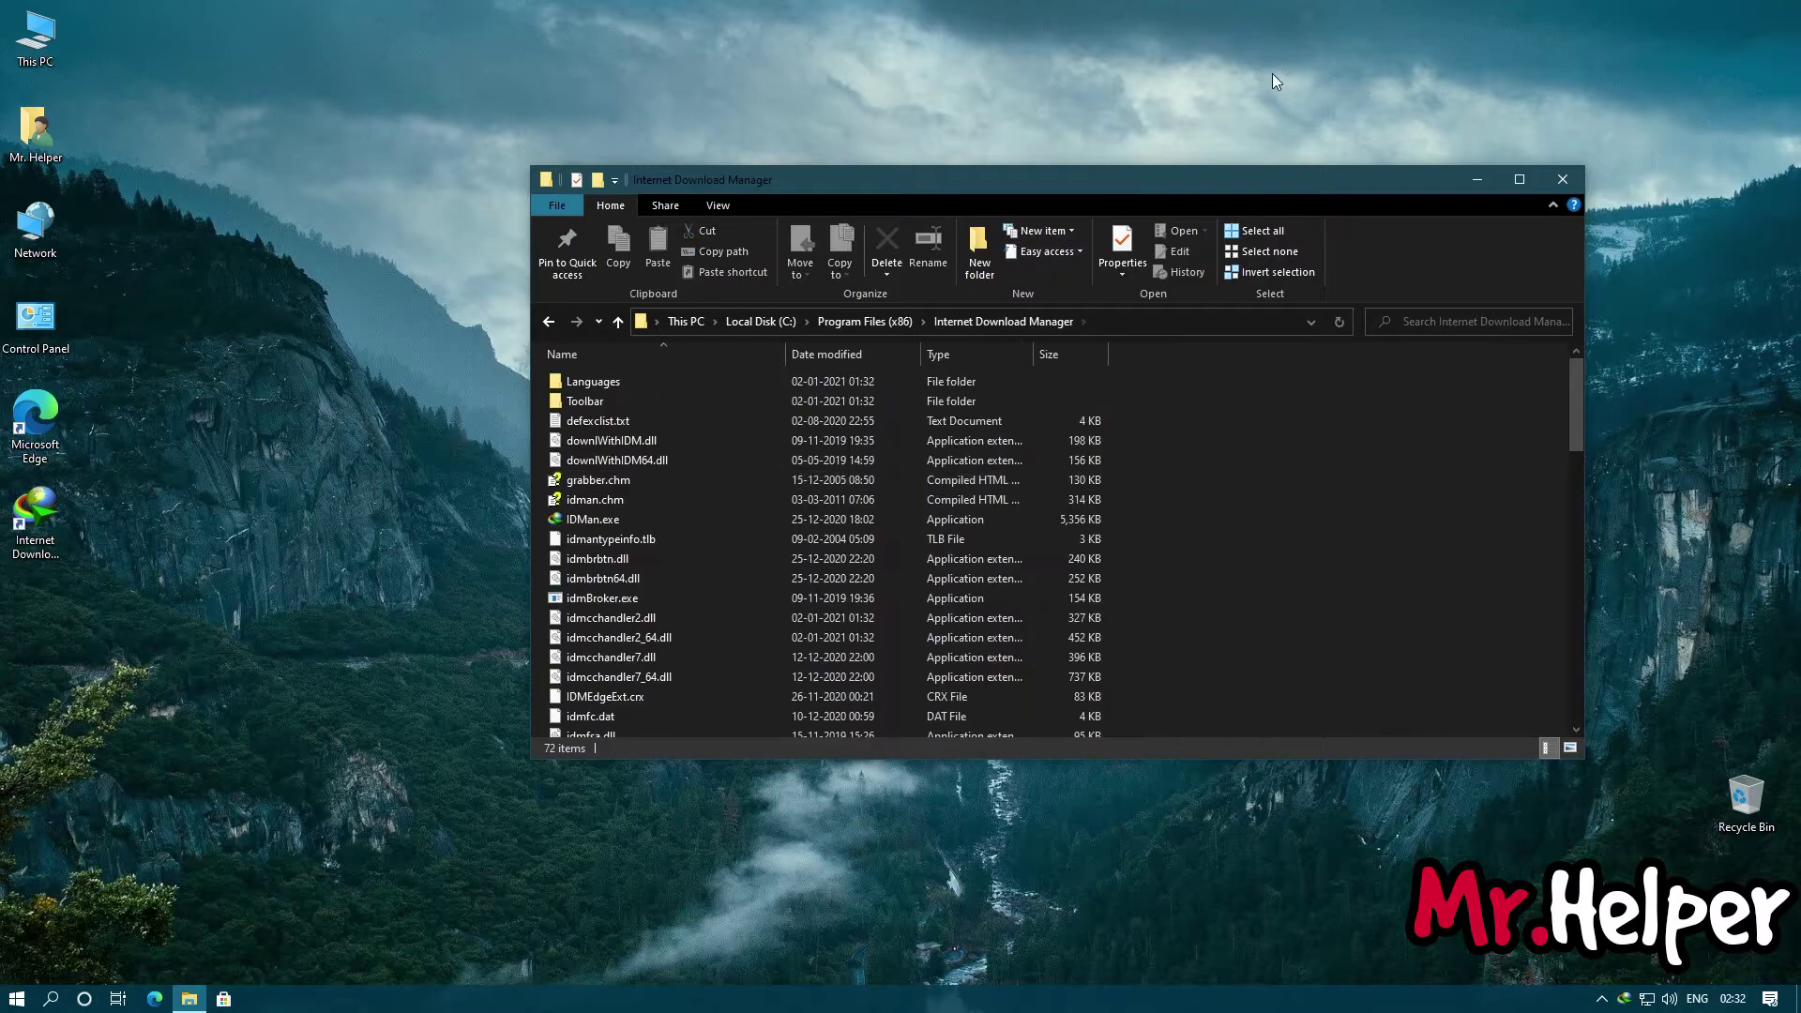
{"action": "left_click_drag", "start_coordinate": [1222, 182], "coordinate": [1253, 115]}
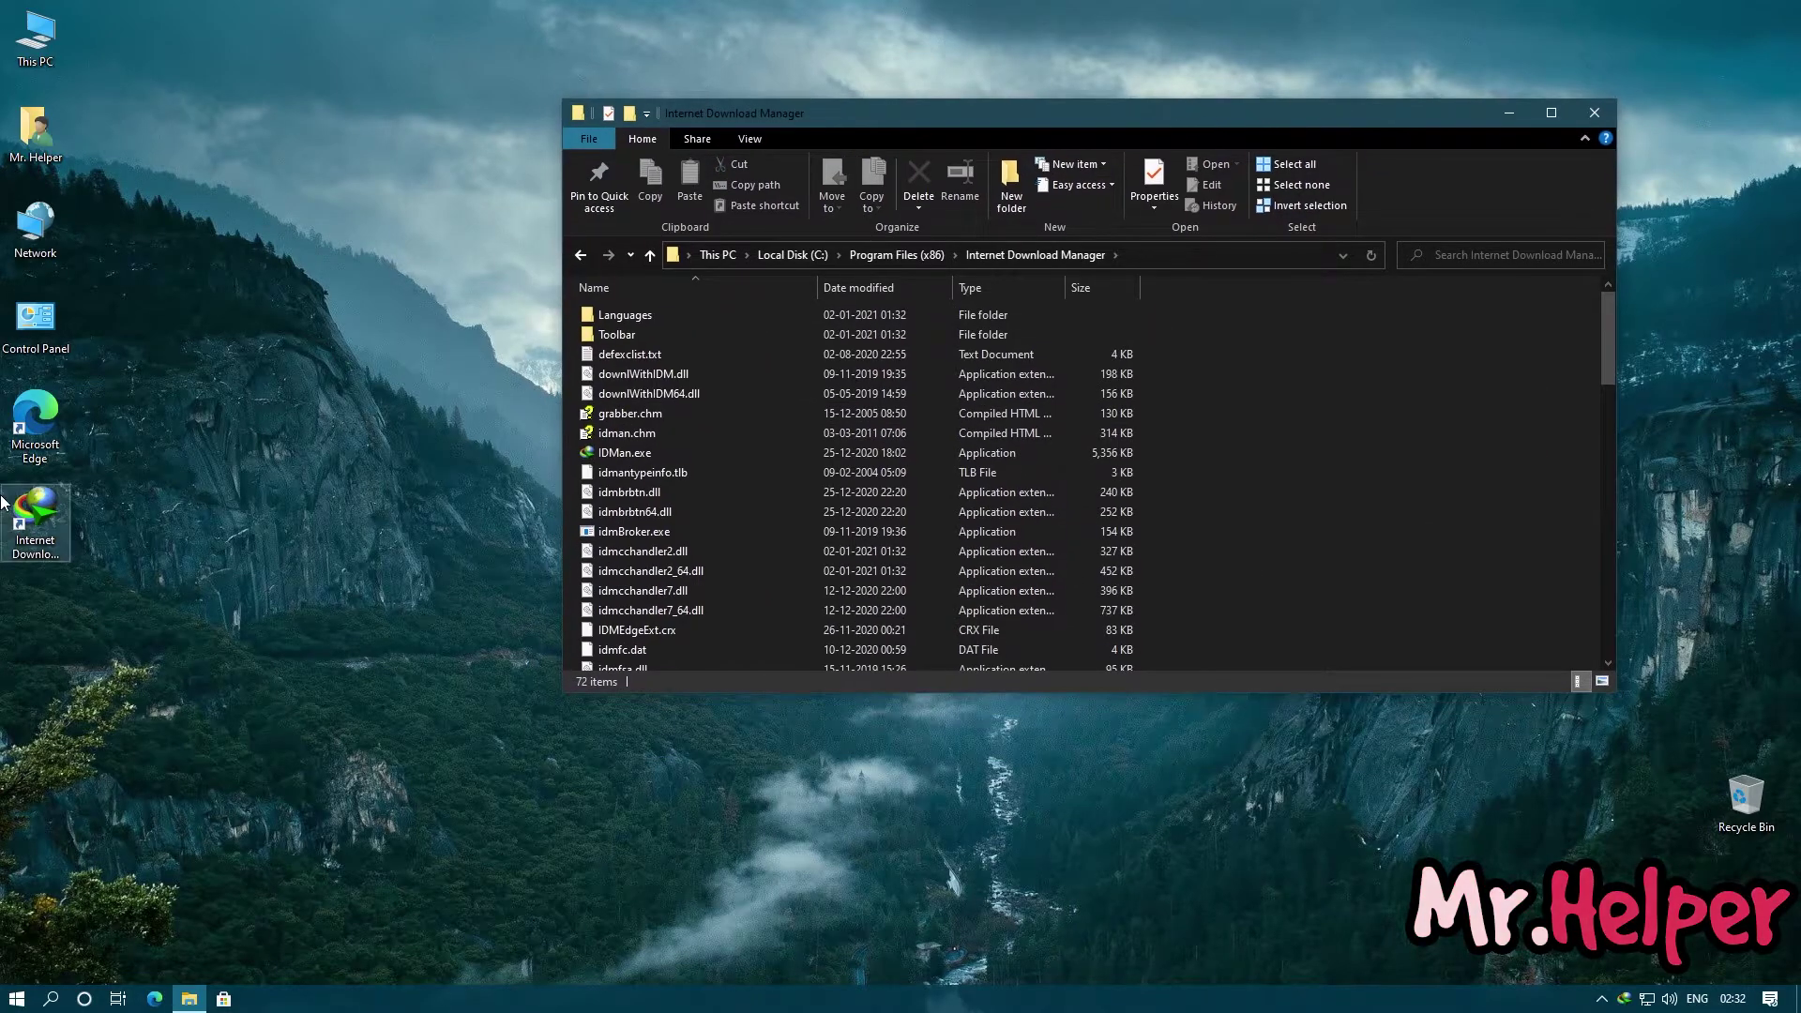
{"action": "double_click", "coordinate": [37, 446]}
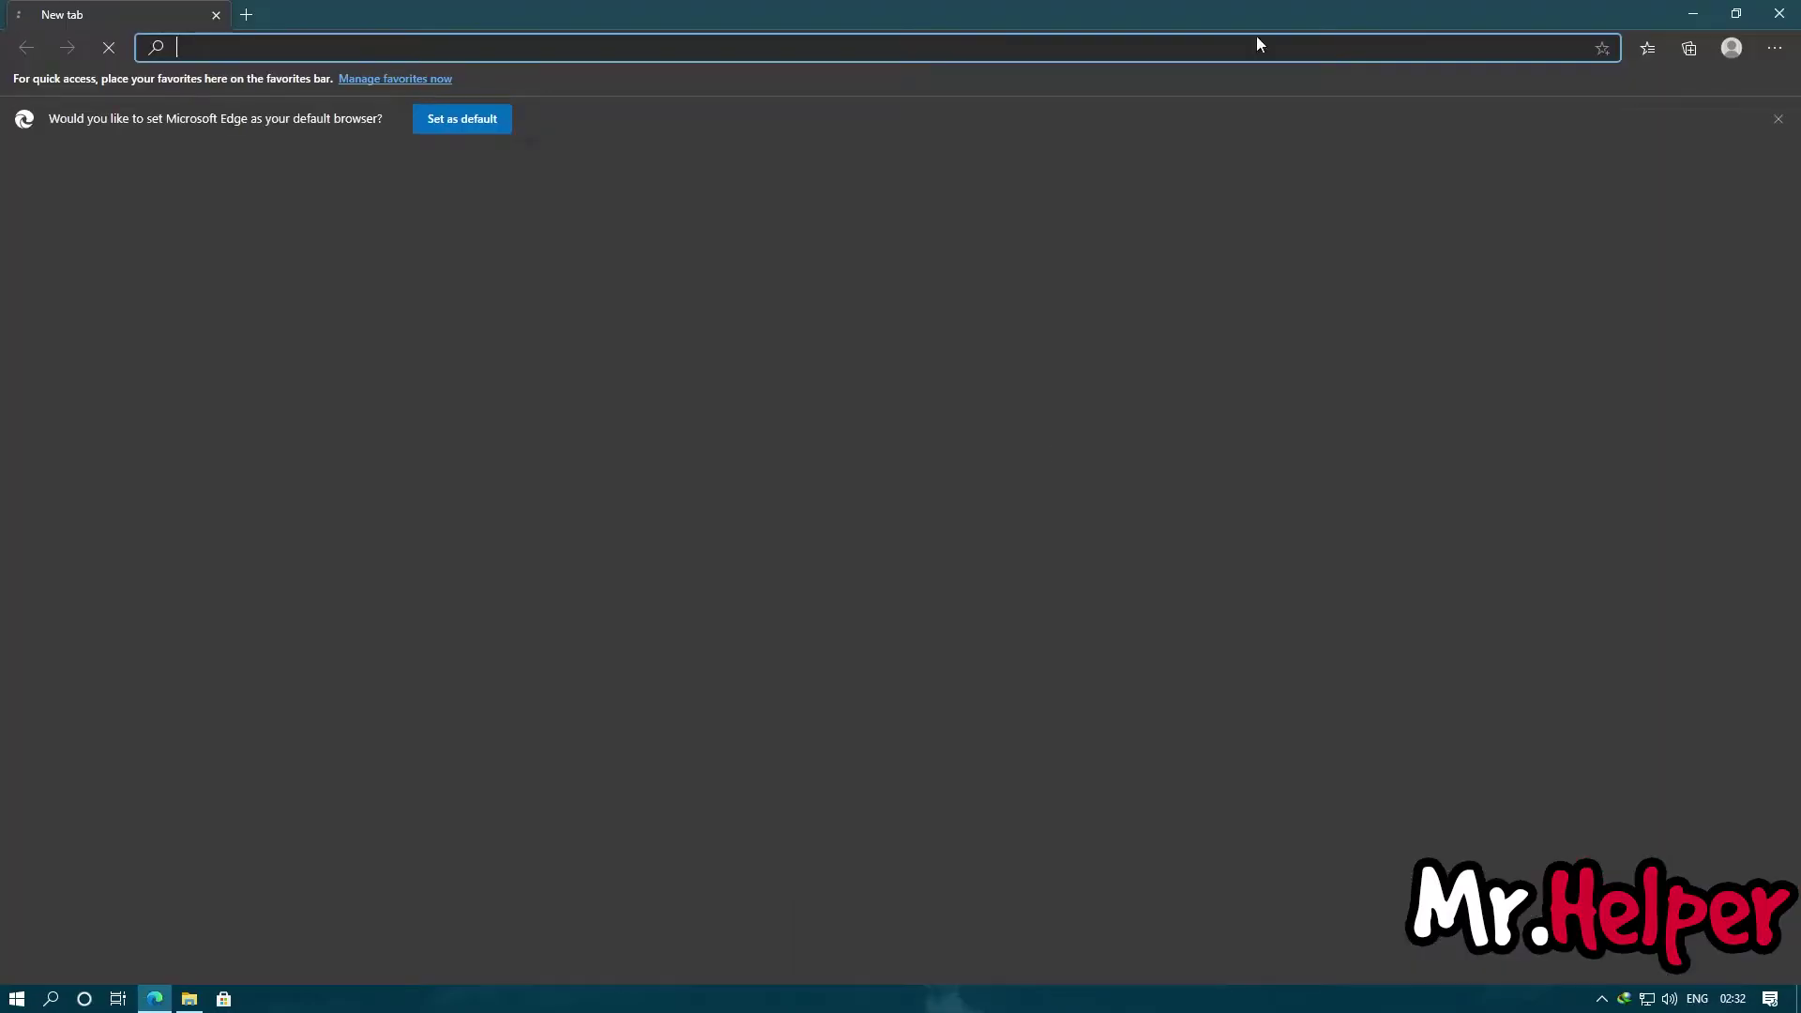
Snap Edge left and the IDM folder right, and open Edge's Extensions page.
{"action": "key", "text": "super+Left"}
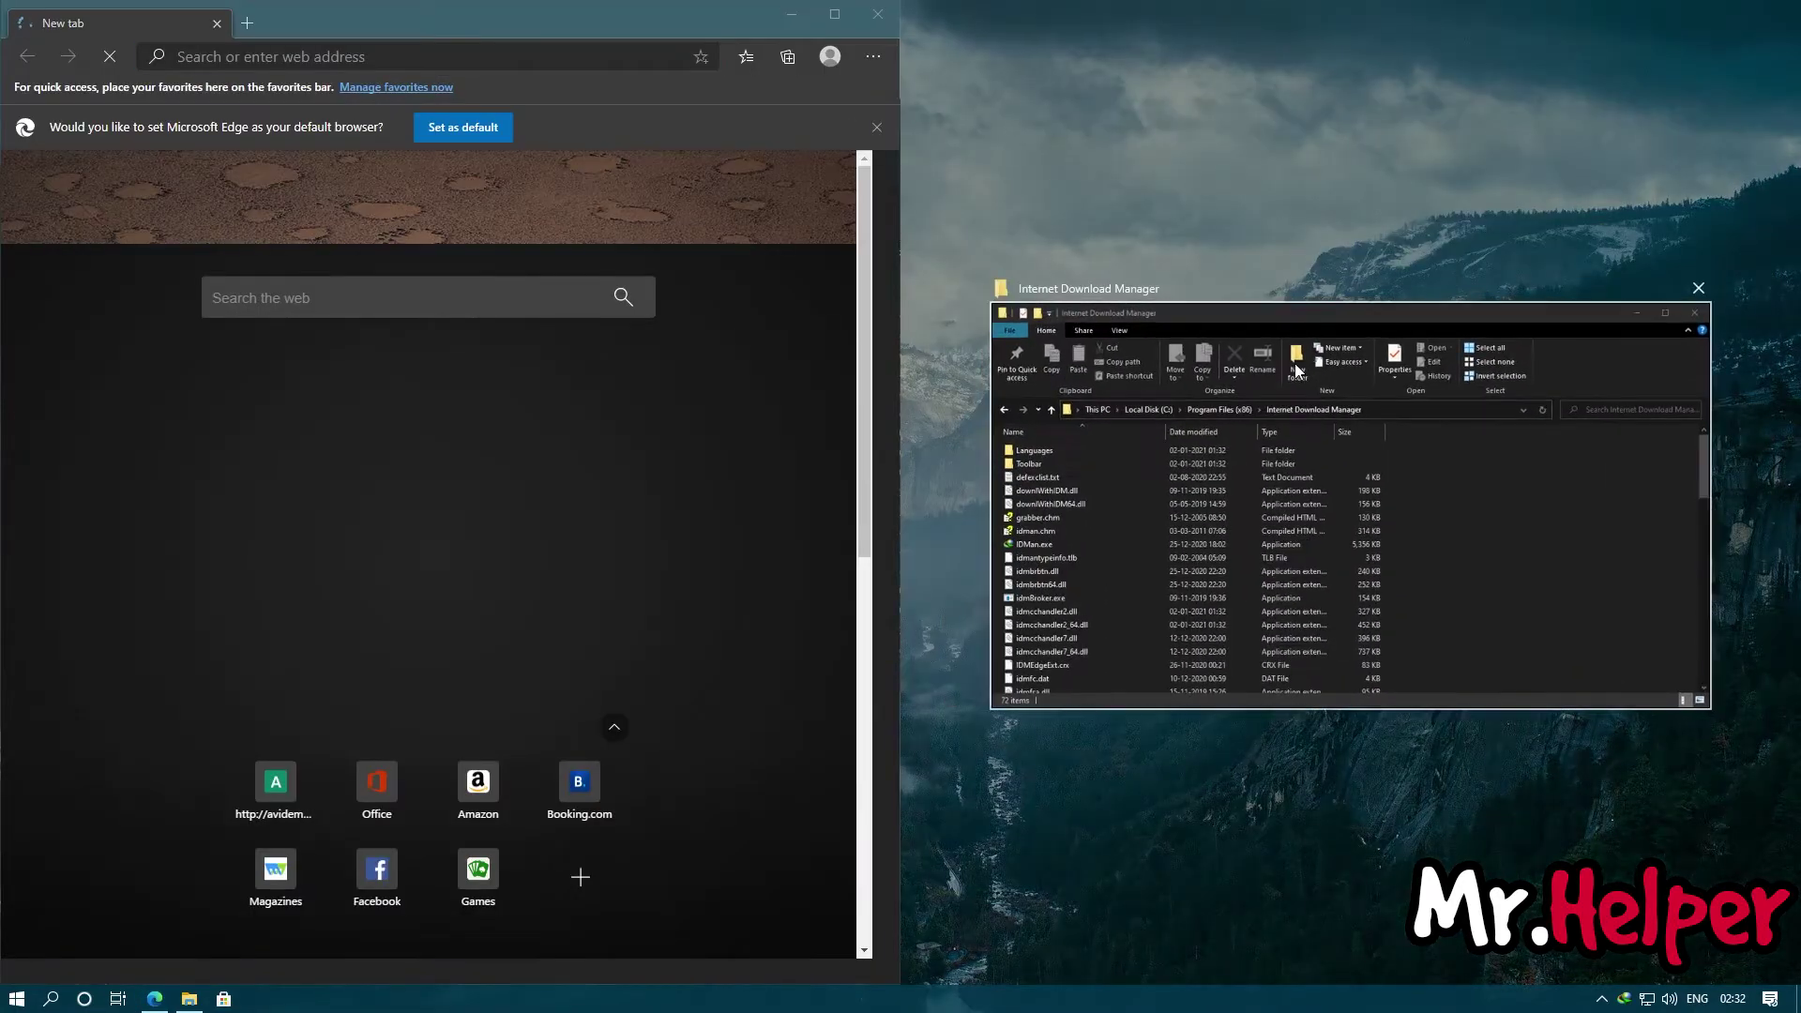
{"action": "left_click", "coordinate": [1295, 363]}
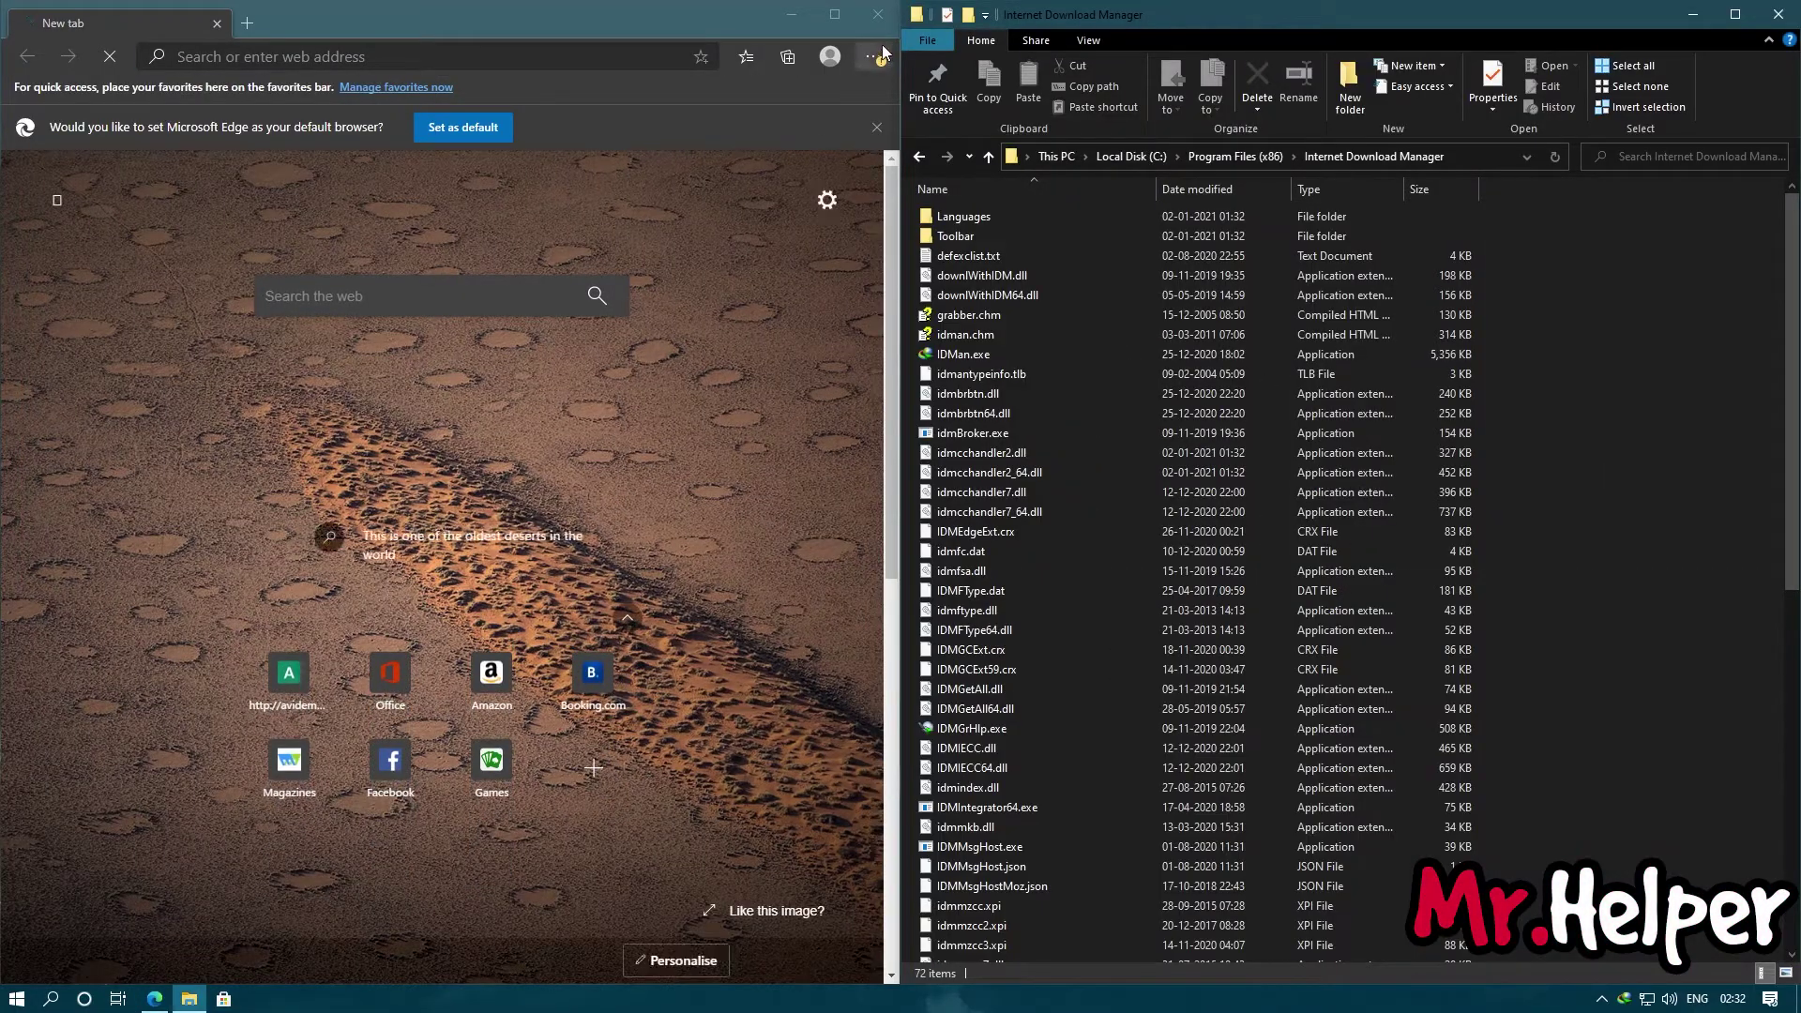
{"action": "left_click", "coordinate": [880, 50]}
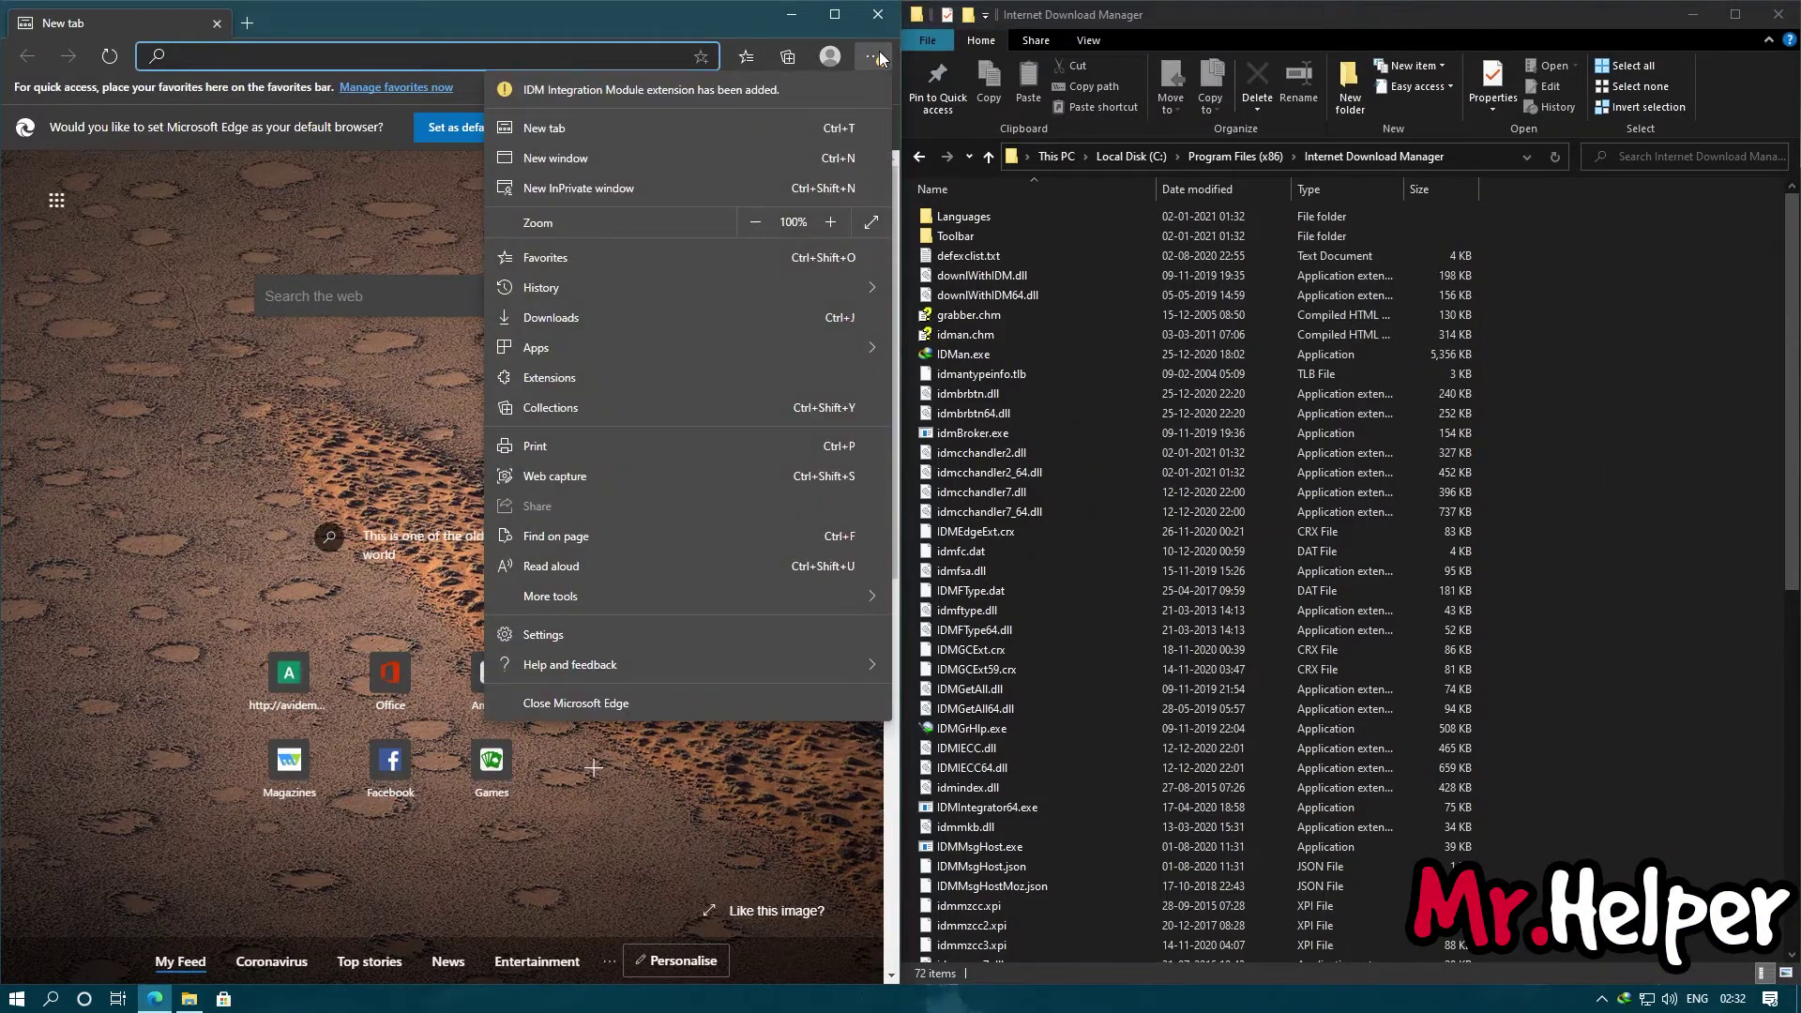
{"action": "left_click", "coordinate": [769, 83]}
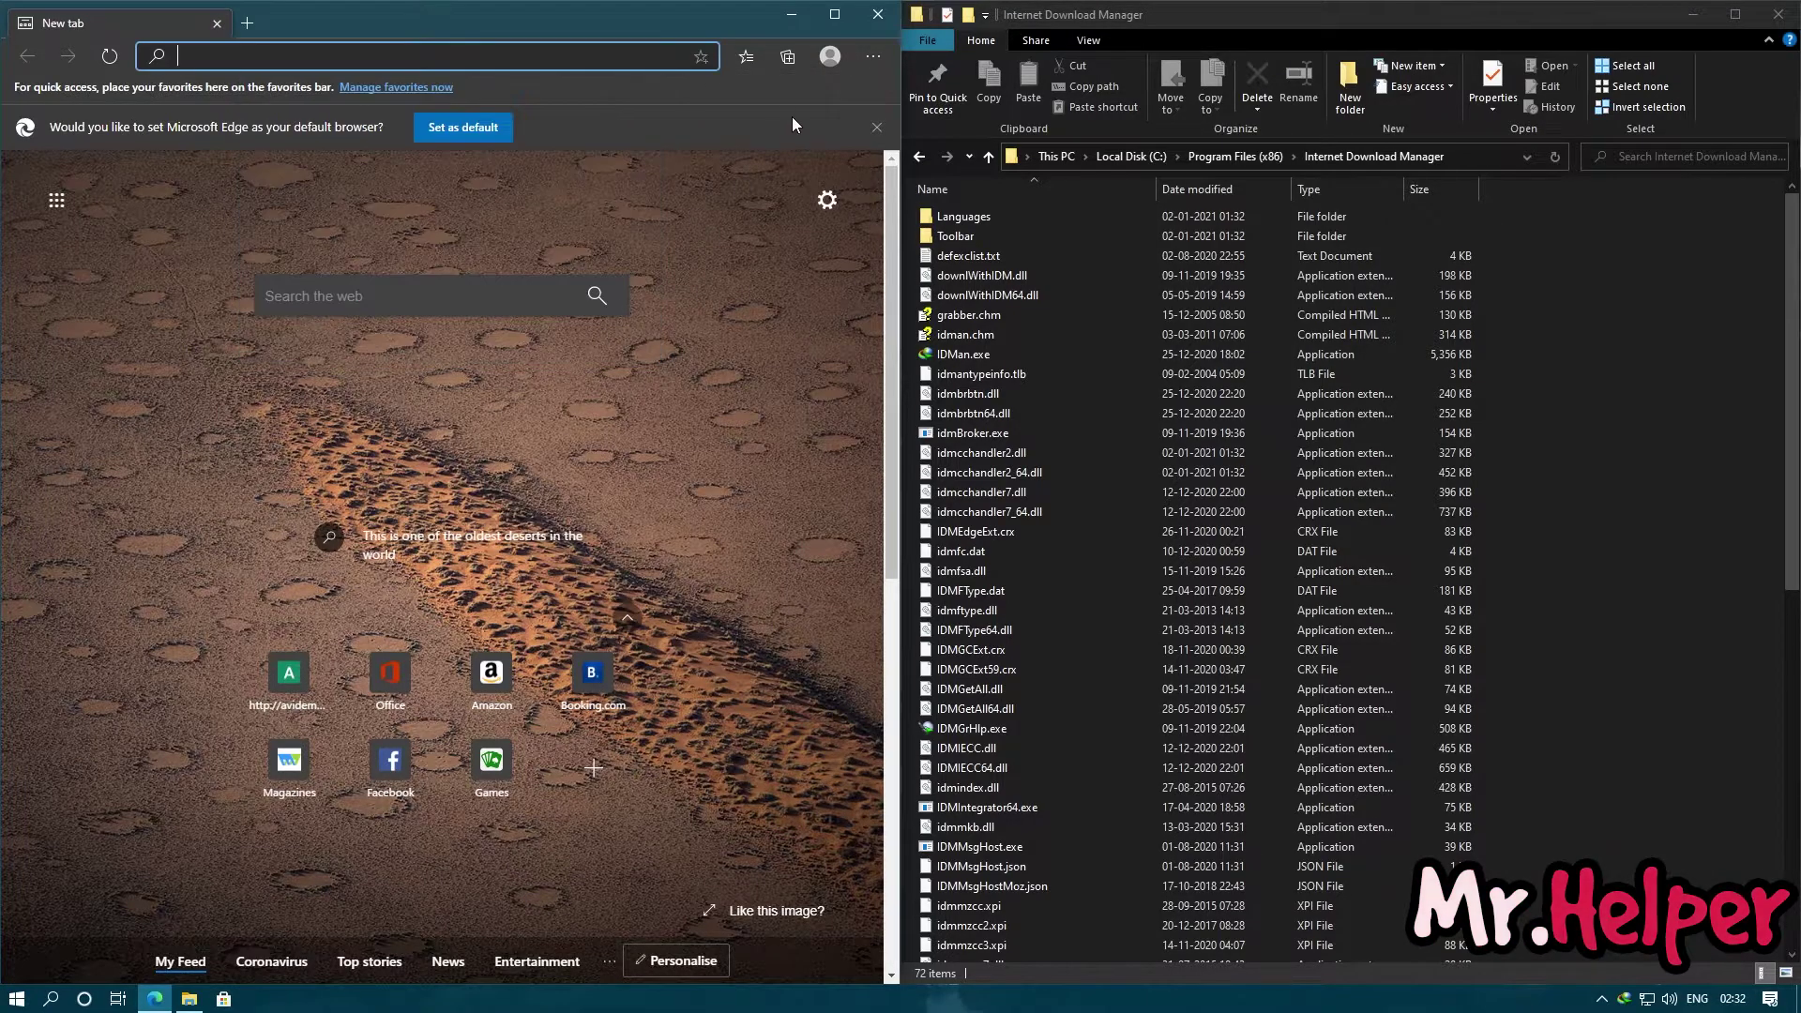
{"action": "left_click", "coordinate": [873, 57]}
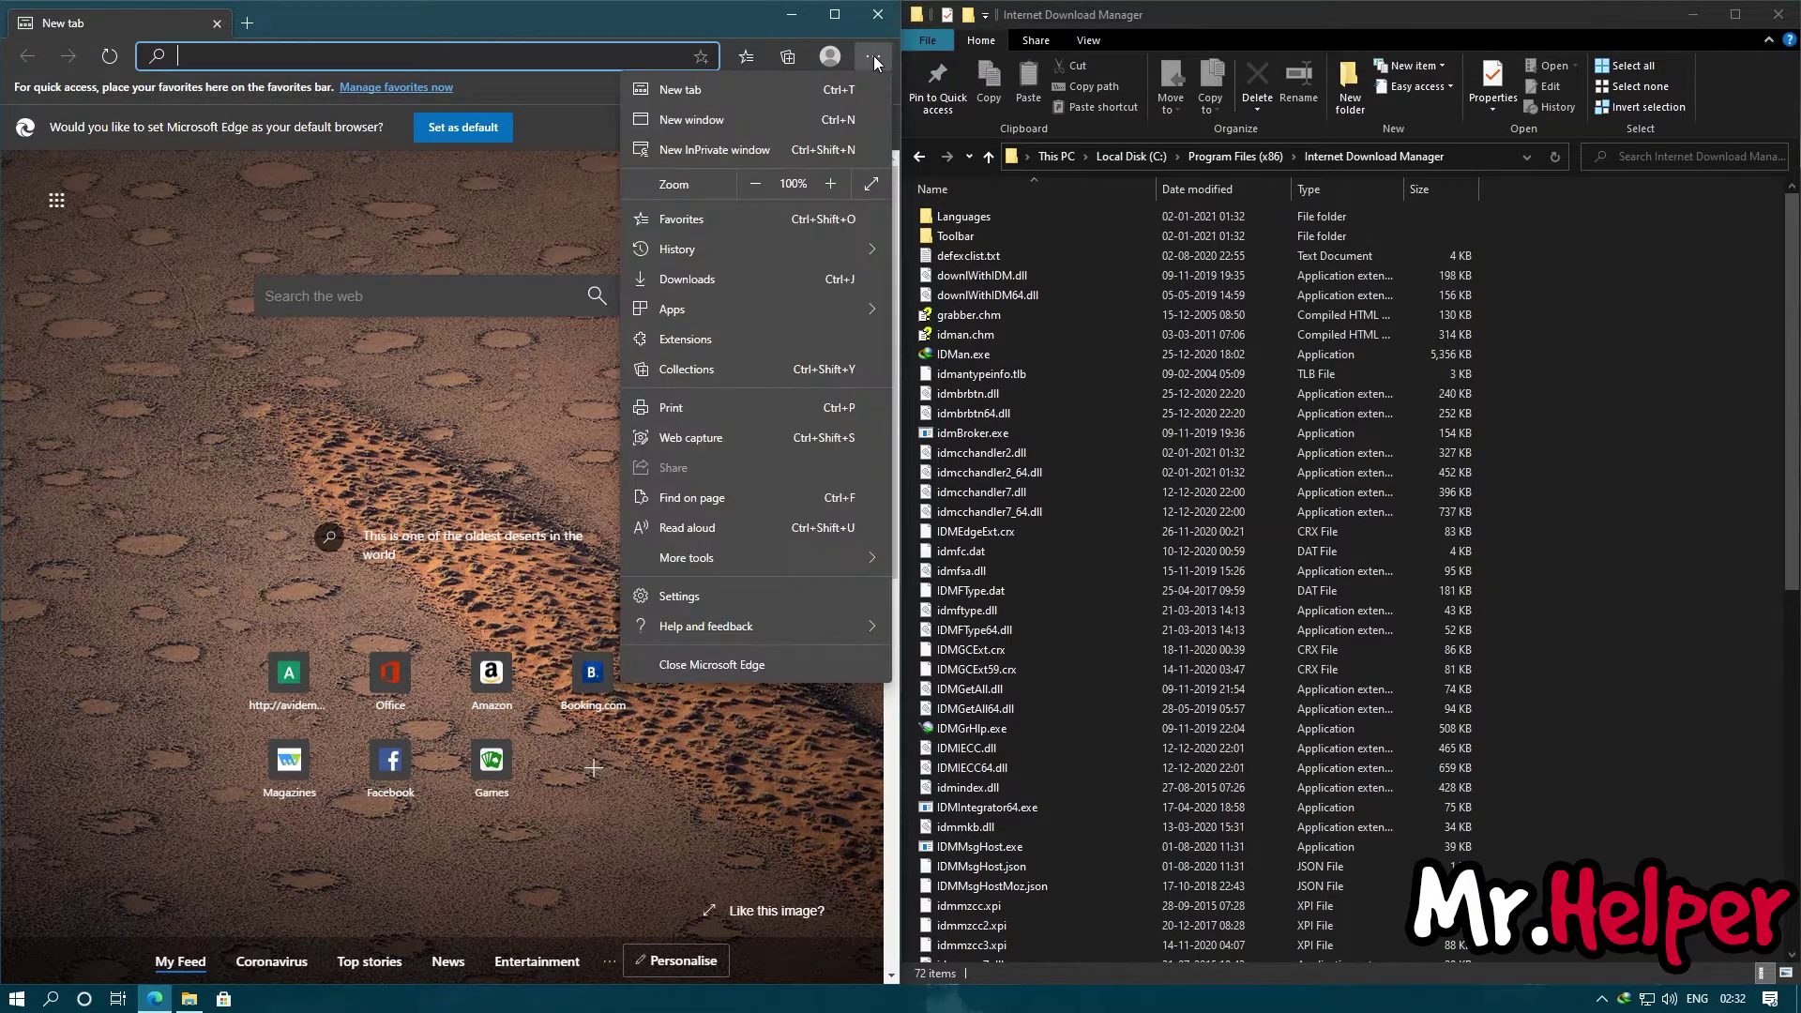
{"action": "left_click", "coordinate": [730, 329]}
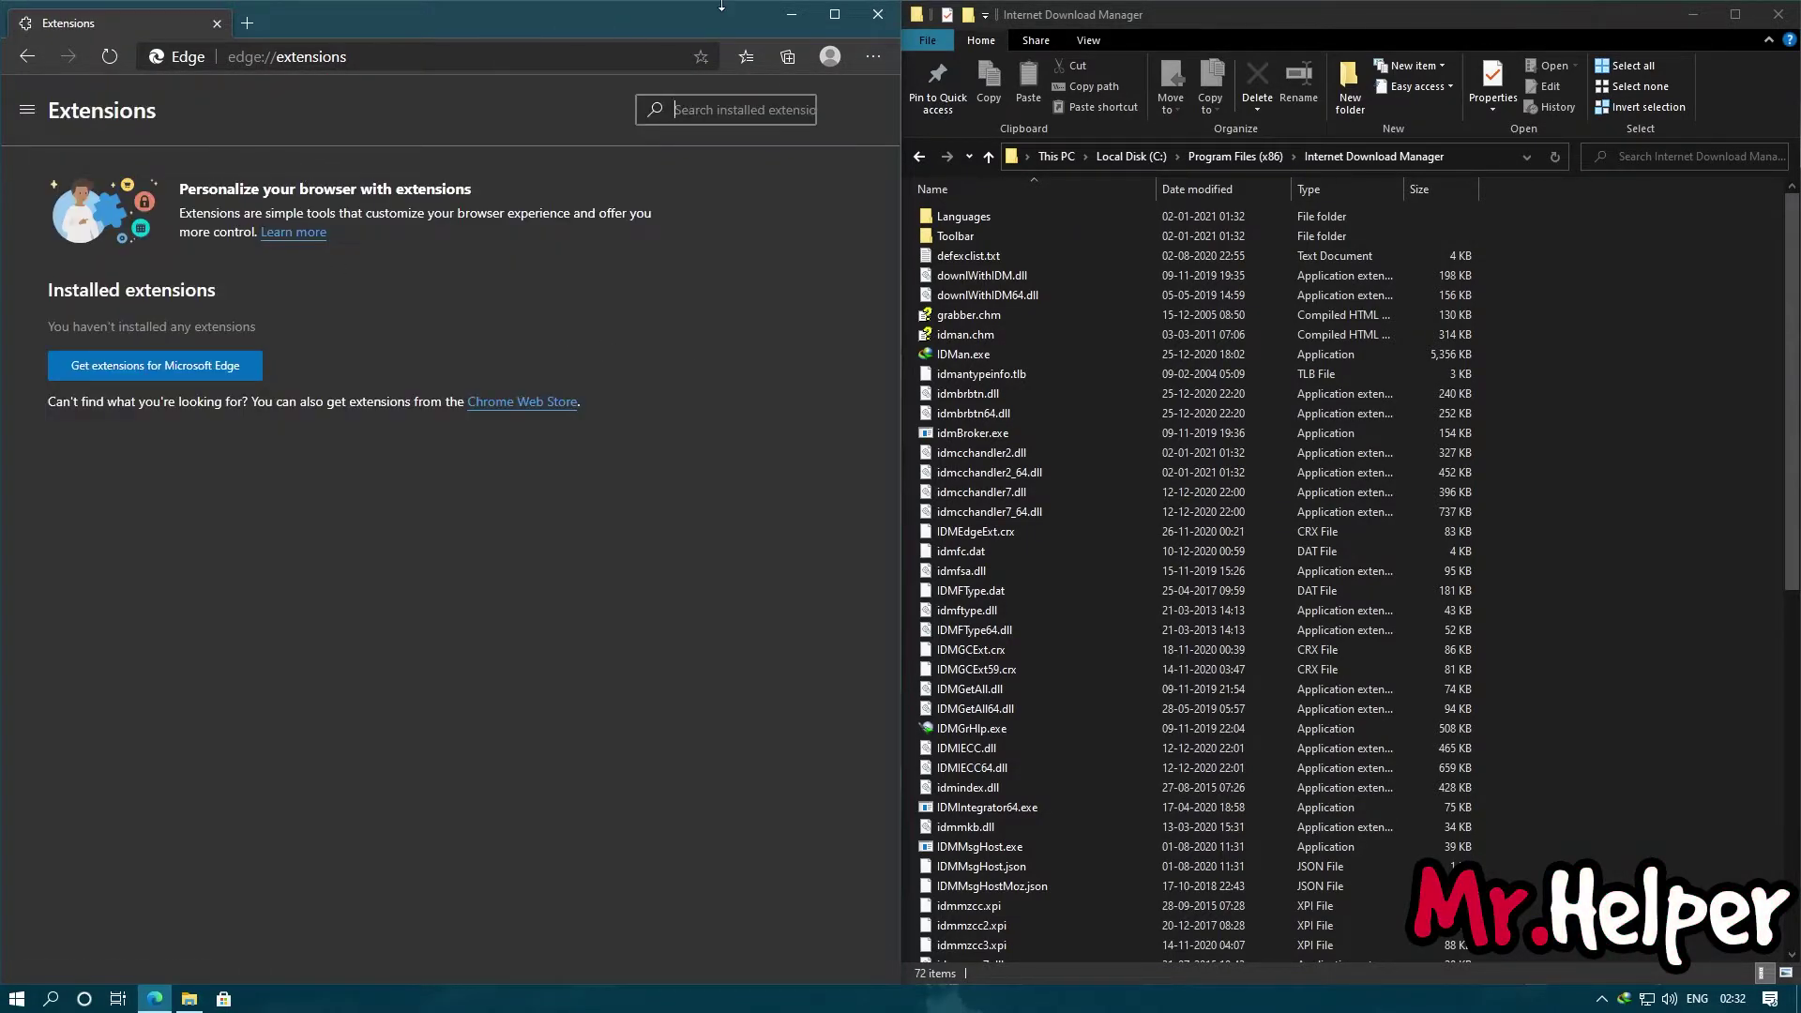
Widen Edge, switch on extensions Developer mode, and refresh the extensions.
{"action": "left_click_drag", "start_coordinate": [899, 295], "coordinate": [1323, 282]}
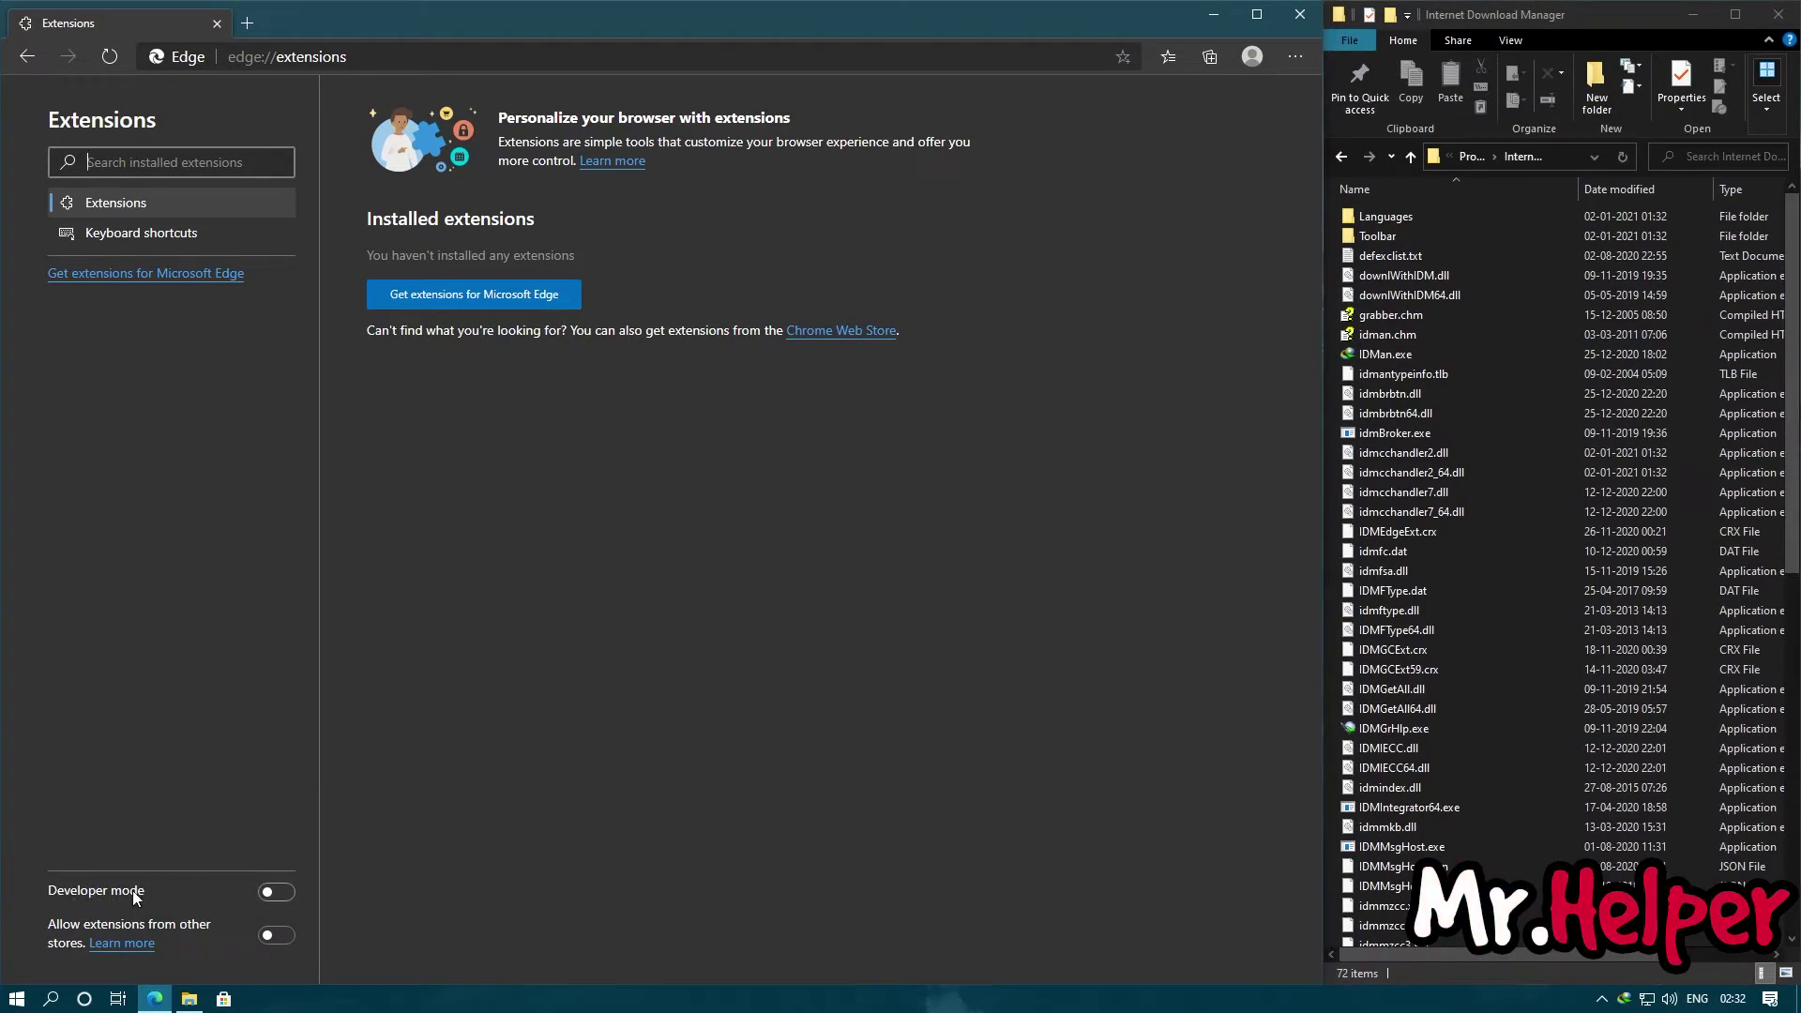
{"action": "left_click", "coordinate": [277, 894]}
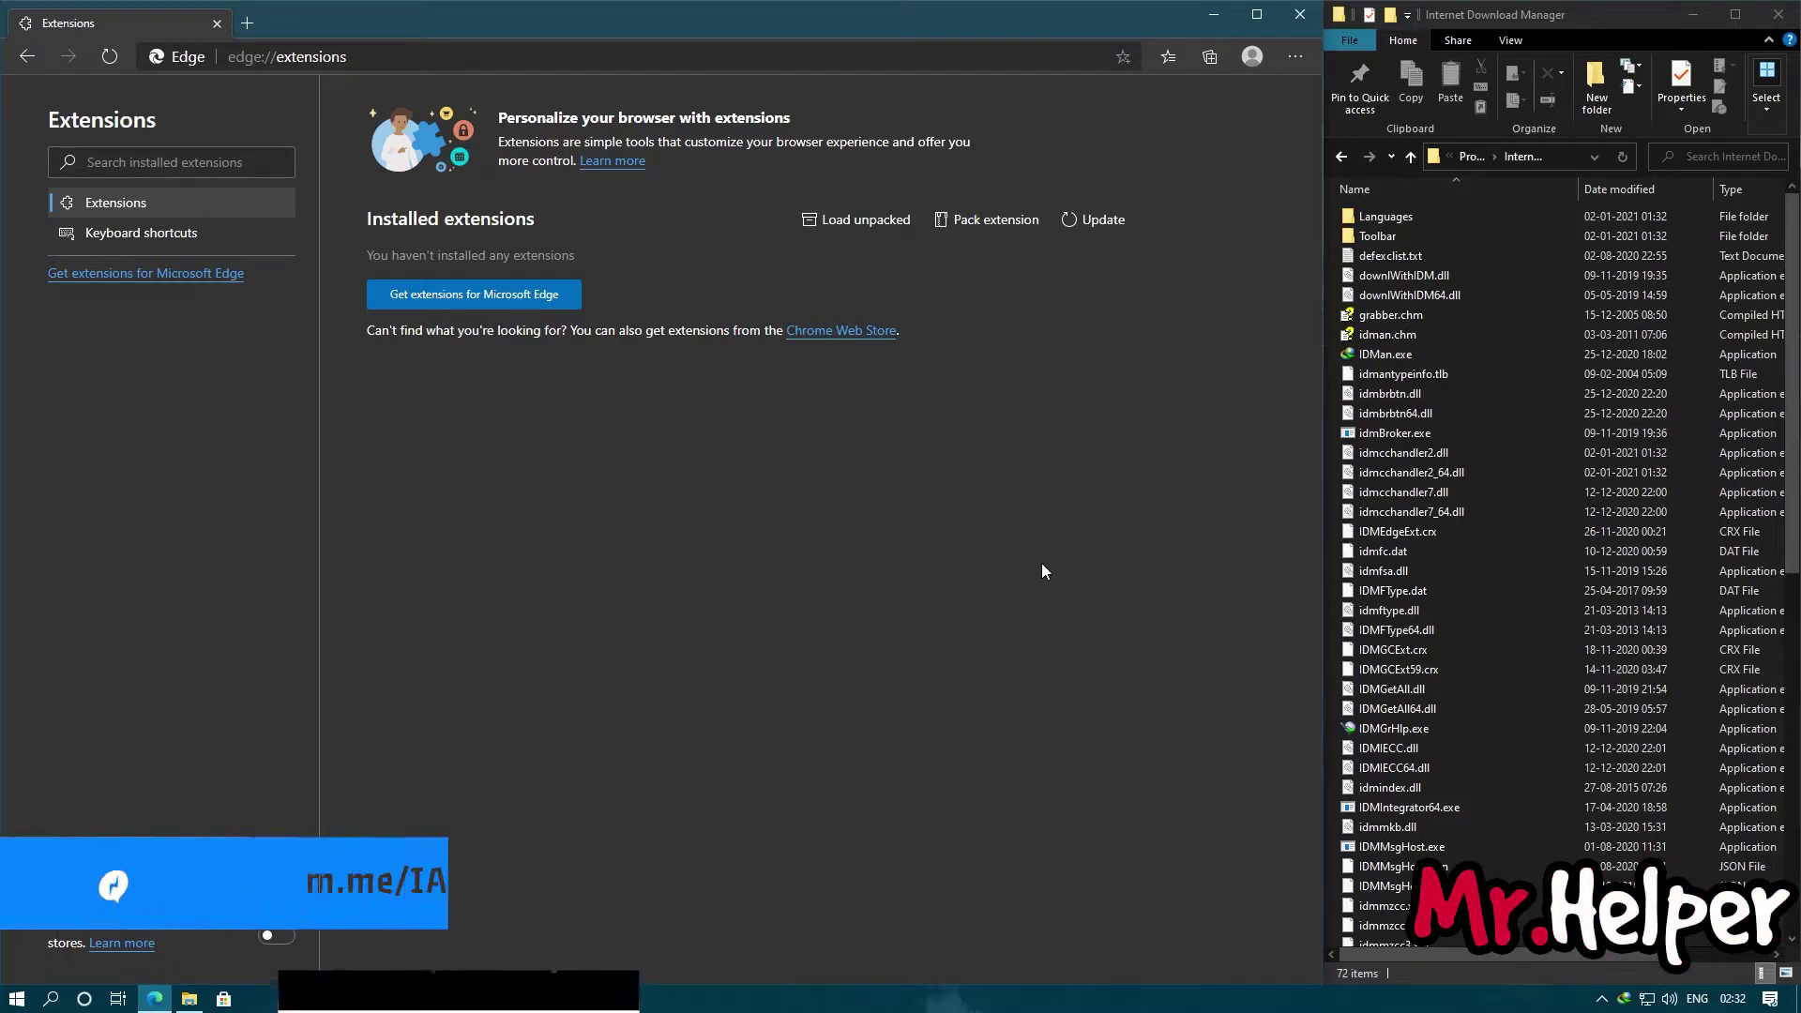
{"action": "left_click", "coordinate": [1093, 220]}
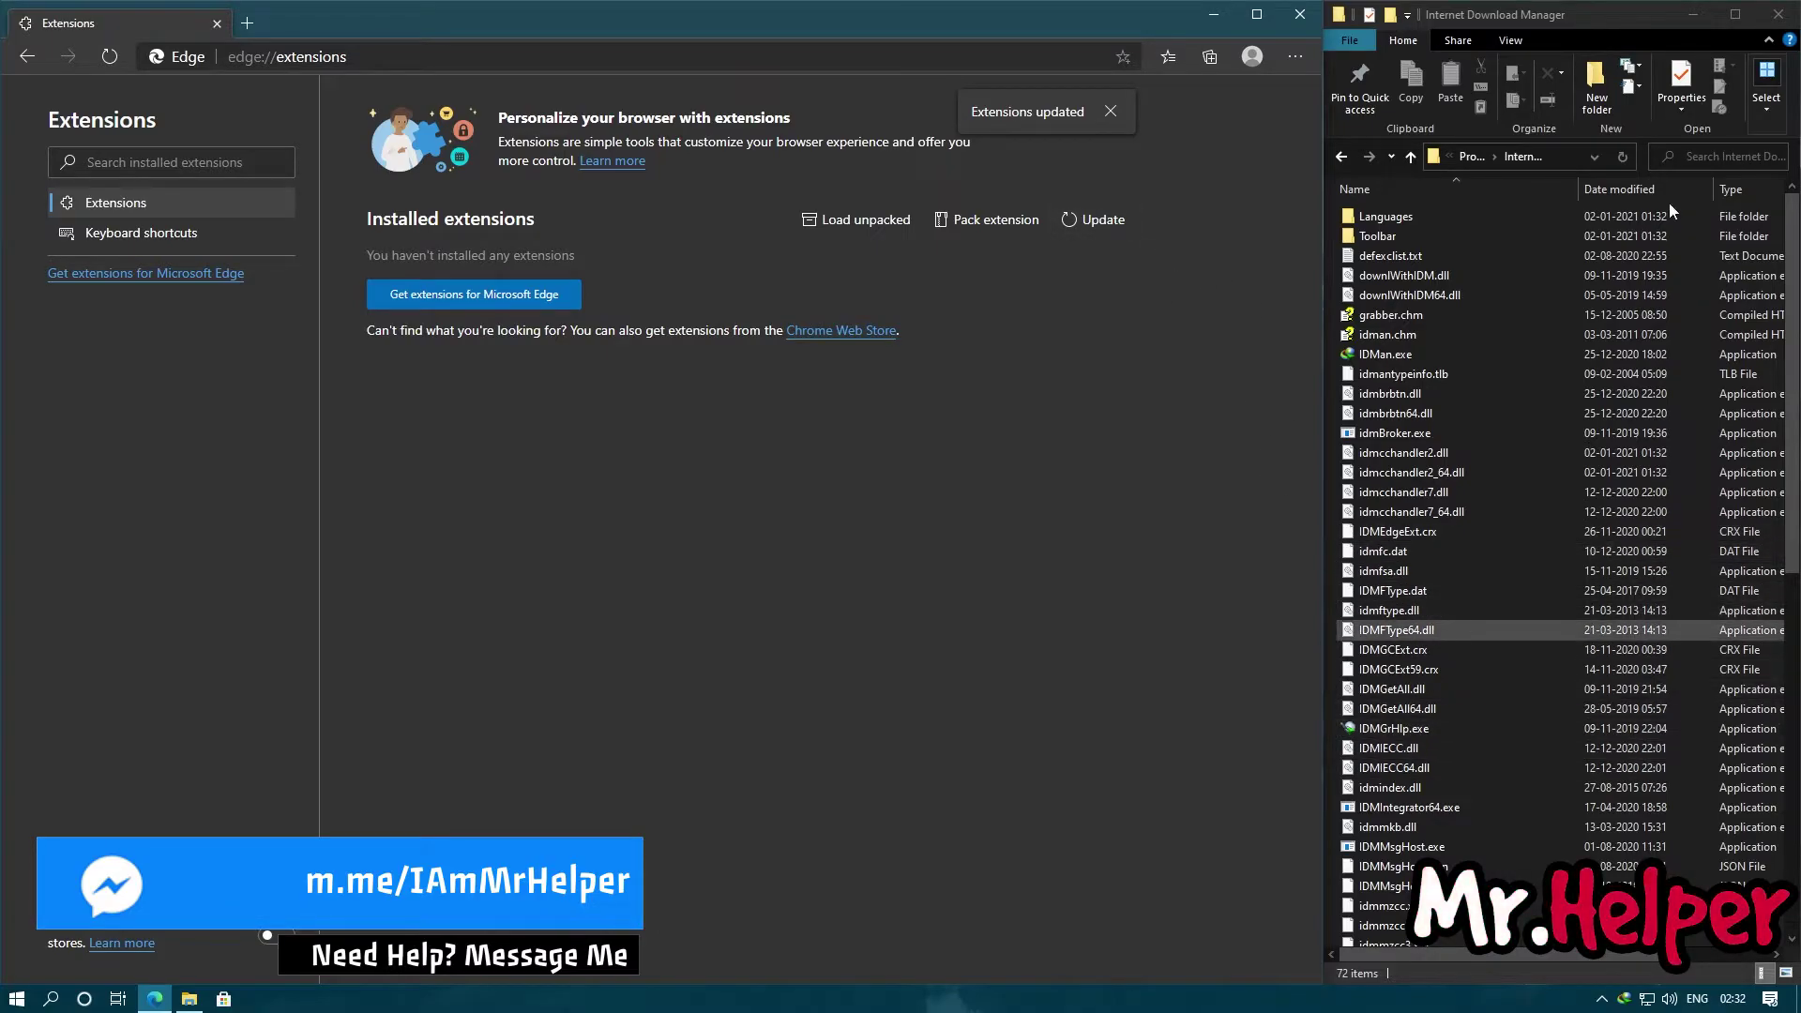
Select IDMGCExt.crx in the Internet Download Manager folder.
{"action": "left_click", "coordinate": [1371, 650]}
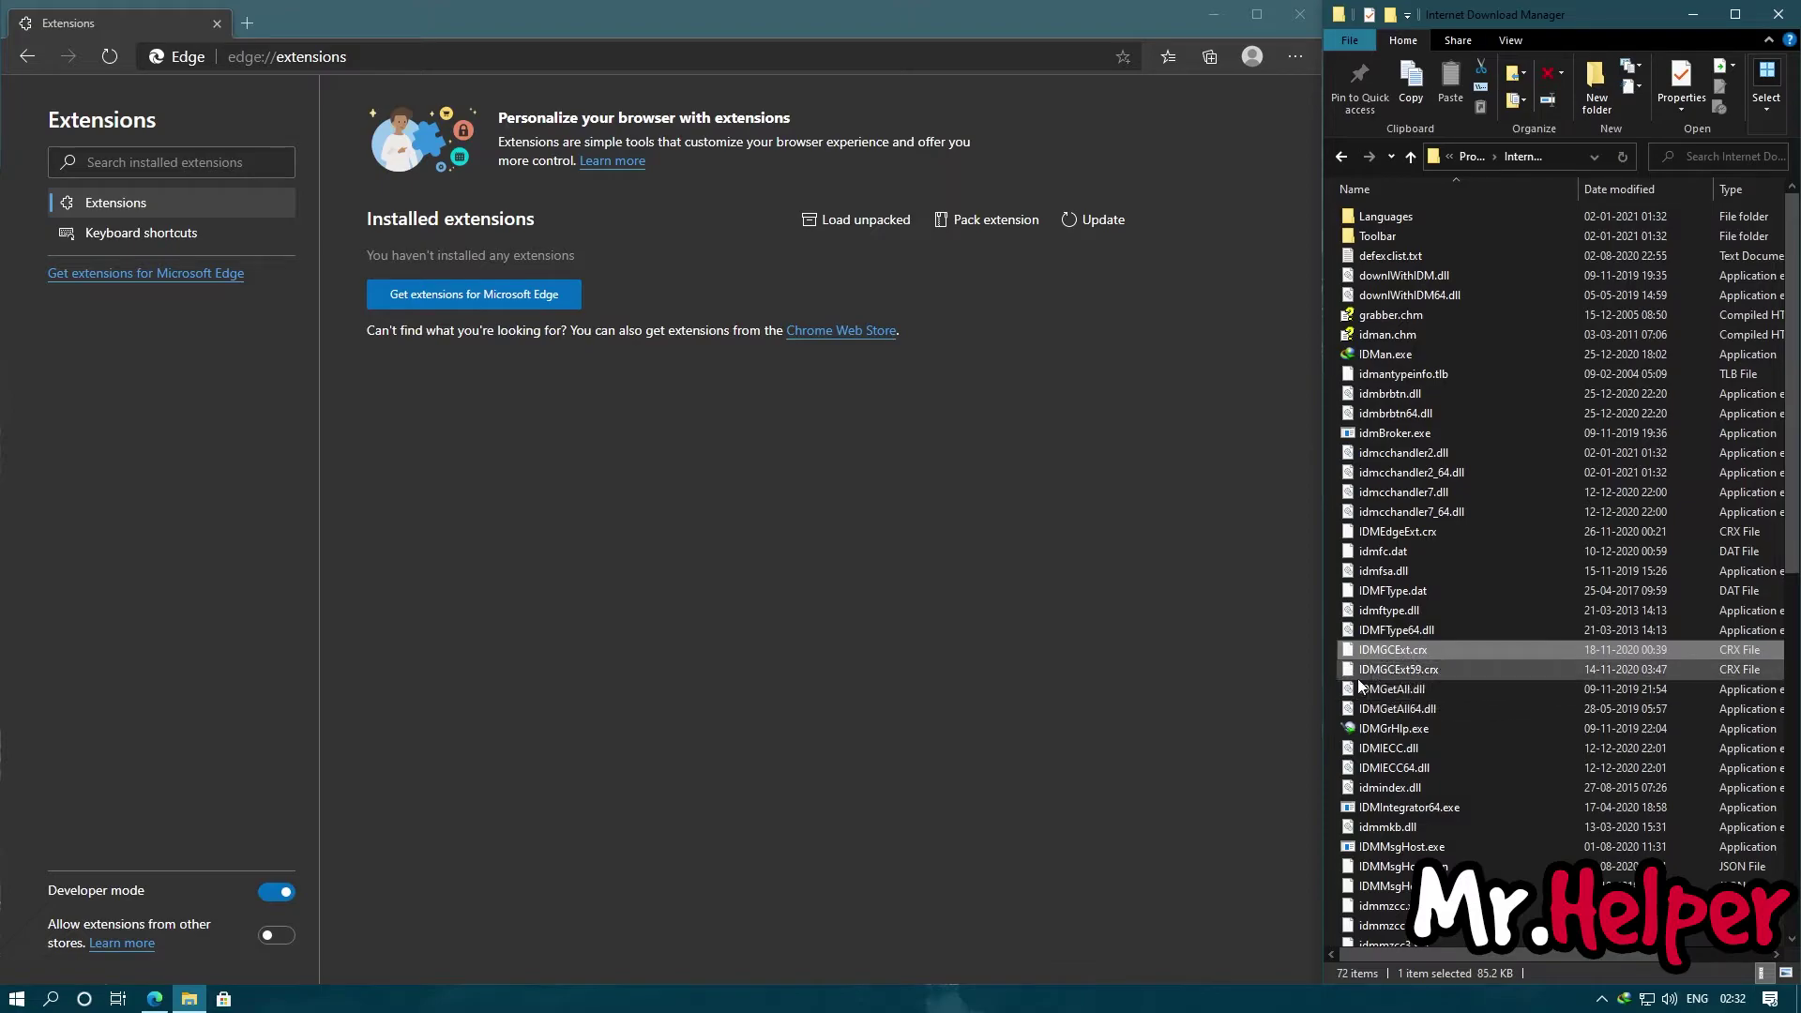
{"action": "left_click", "coordinate": [1412, 668]}
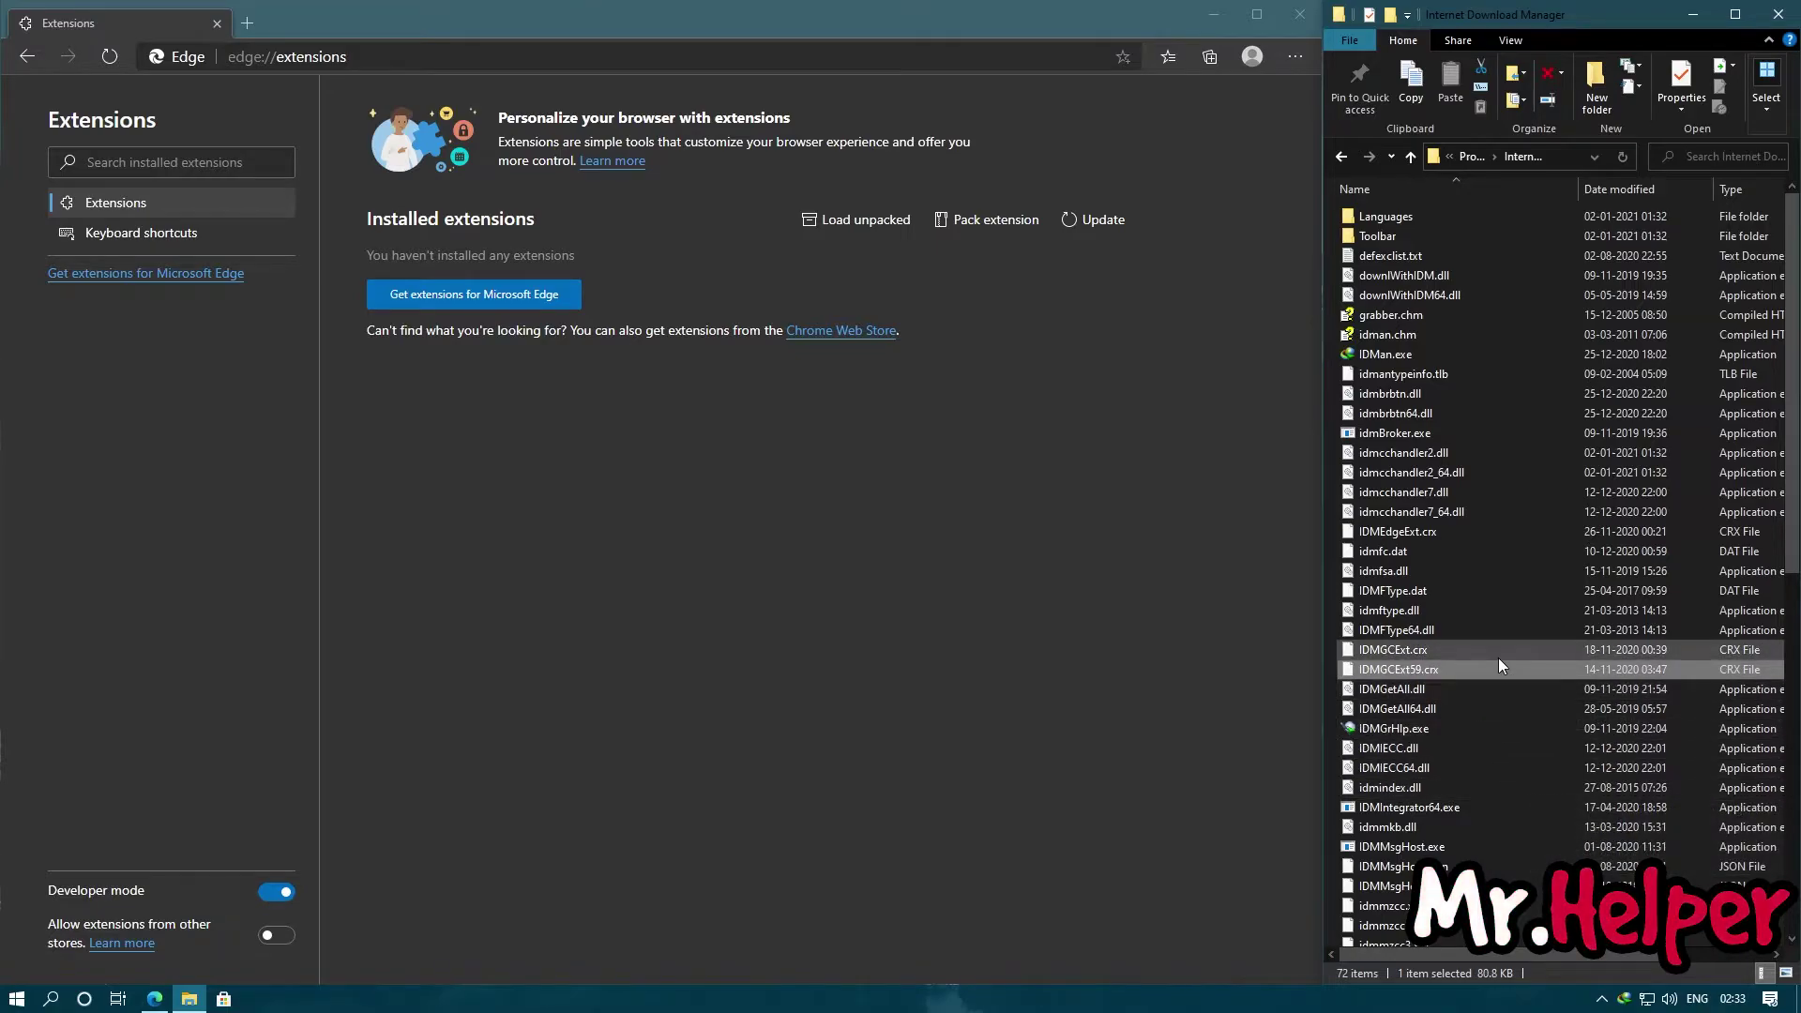
{"action": "left_click", "coordinate": [1391, 647]}
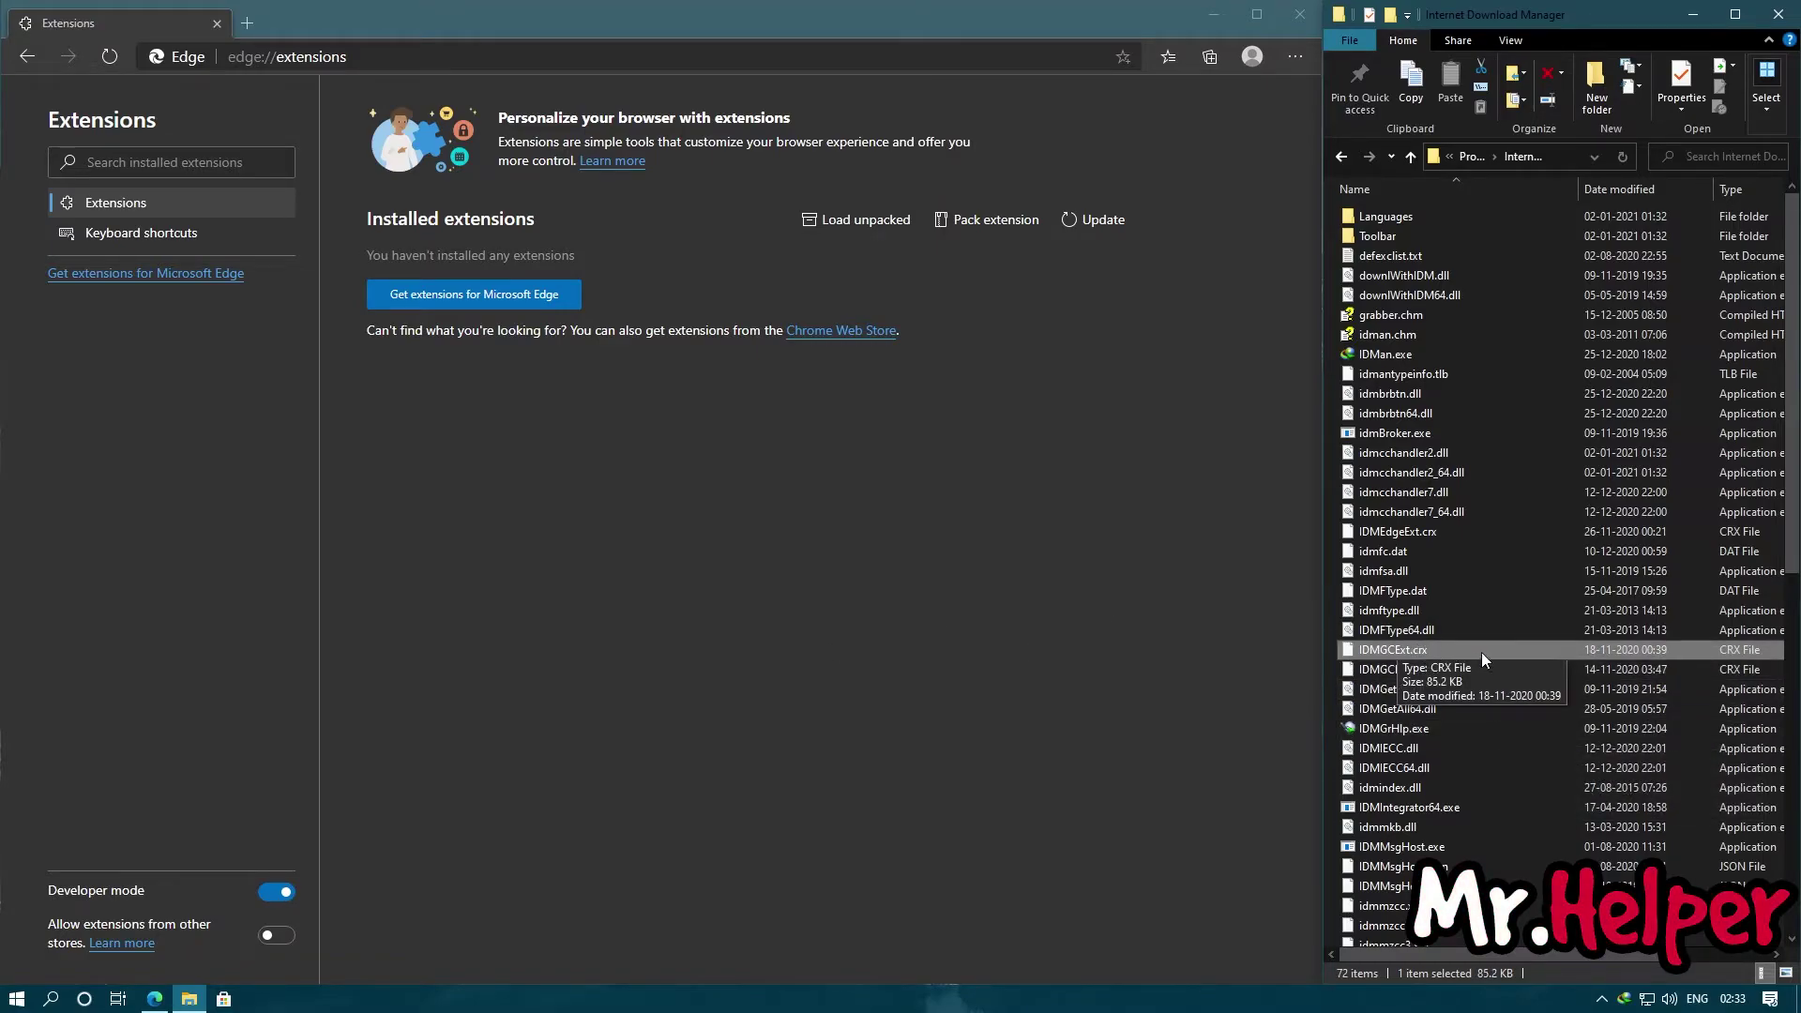
Drop IDMGCExt.crx onto Edge, add IDM Integration Module 6.38.11, and close its welcome tab.
{"action": "left_click_drag", "start_coordinate": [1483, 651], "coordinate": [698, 531]}
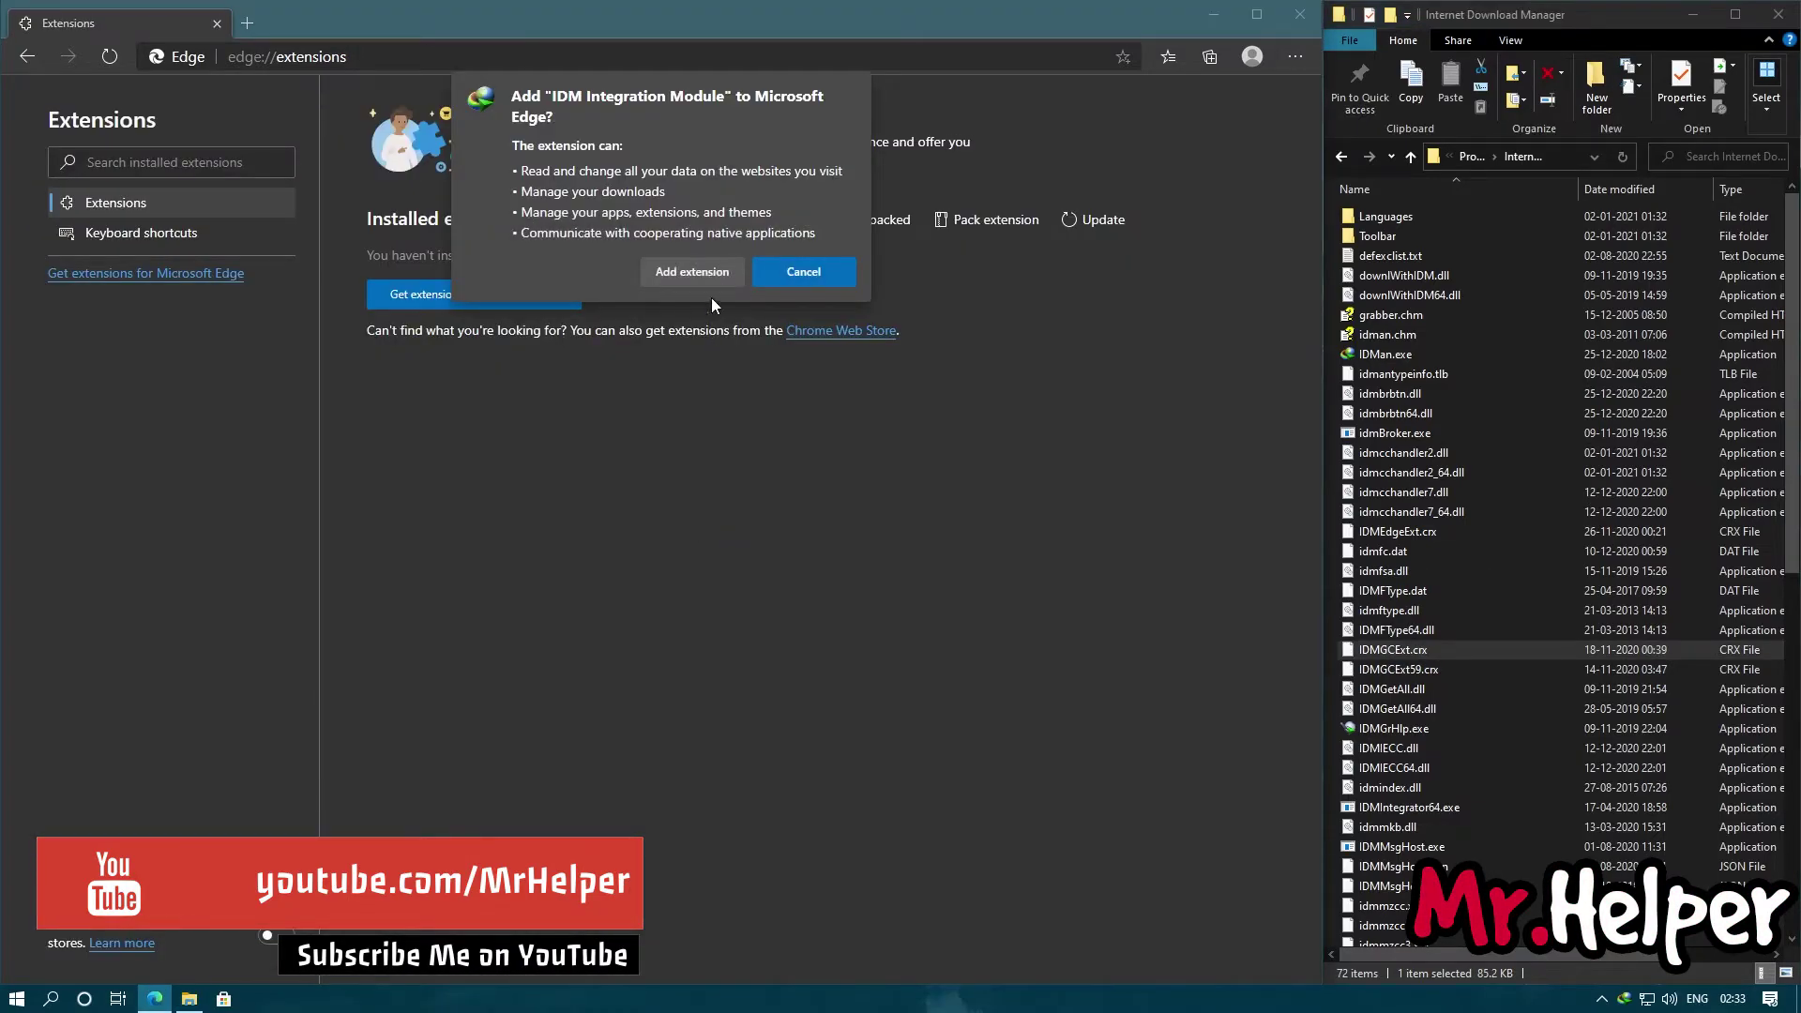
{"action": "left_click", "coordinate": [706, 272]}
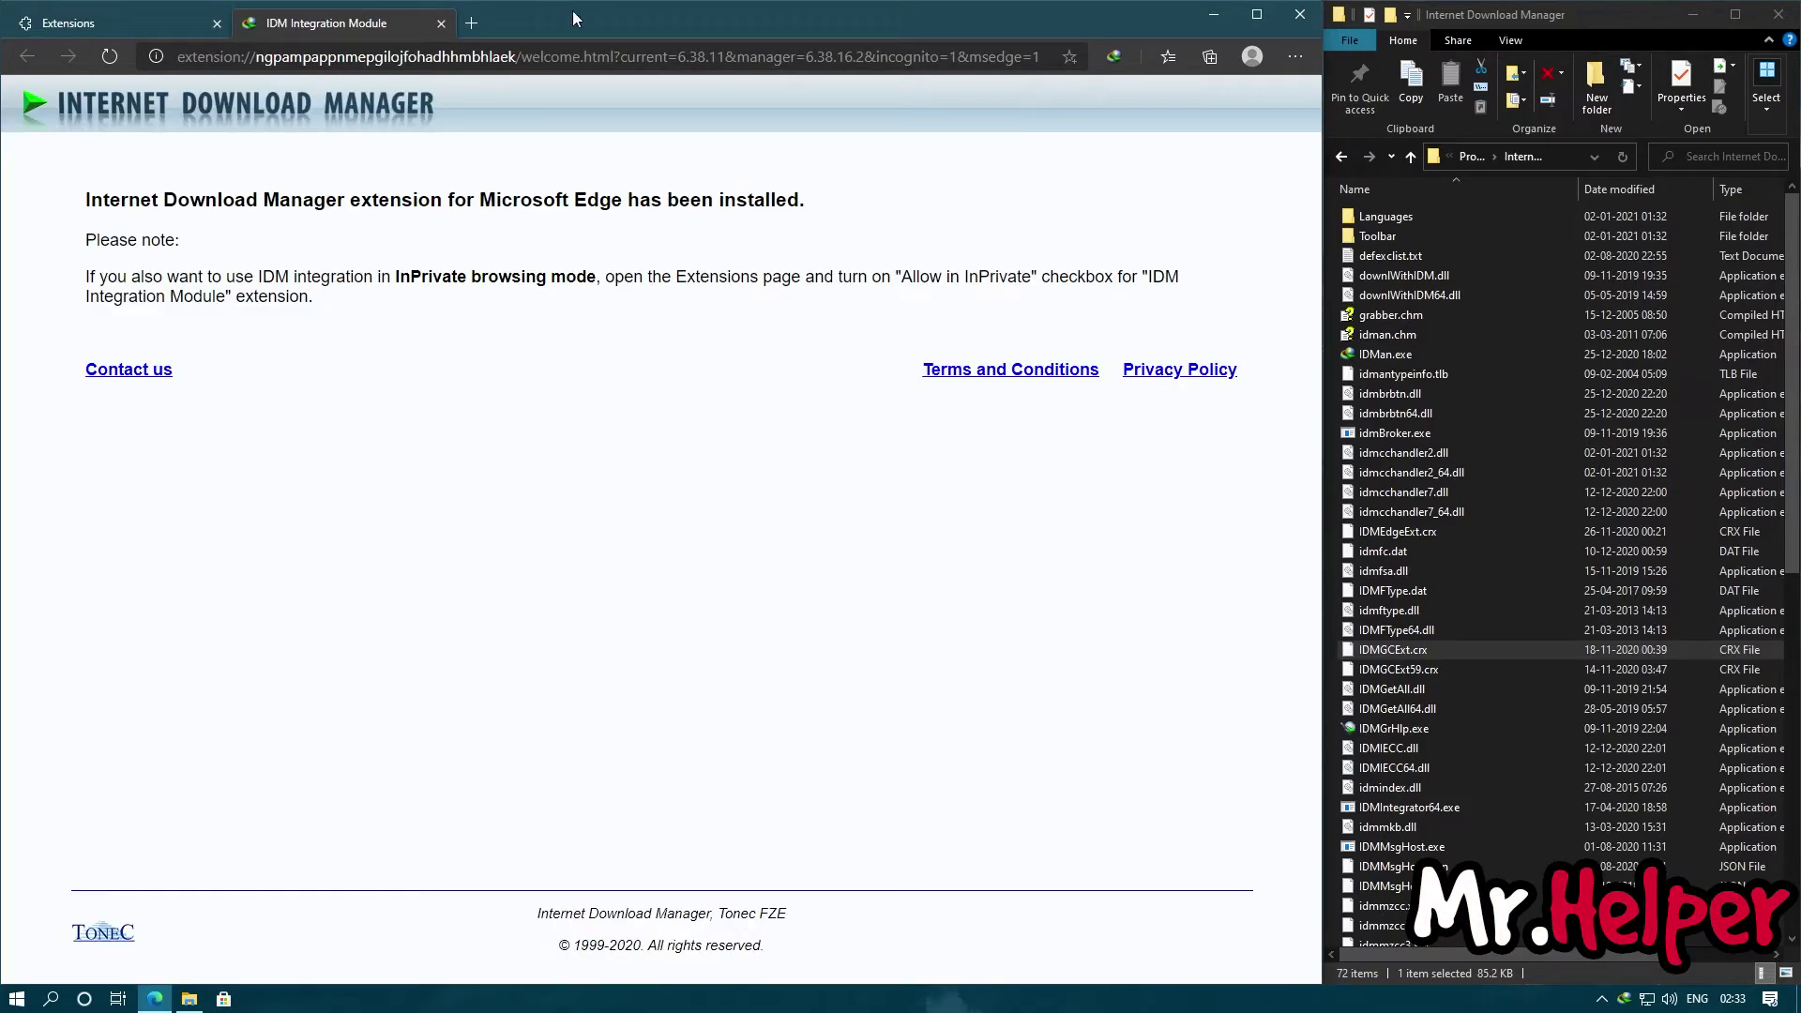
{"action": "left_click", "coordinate": [441, 24]}
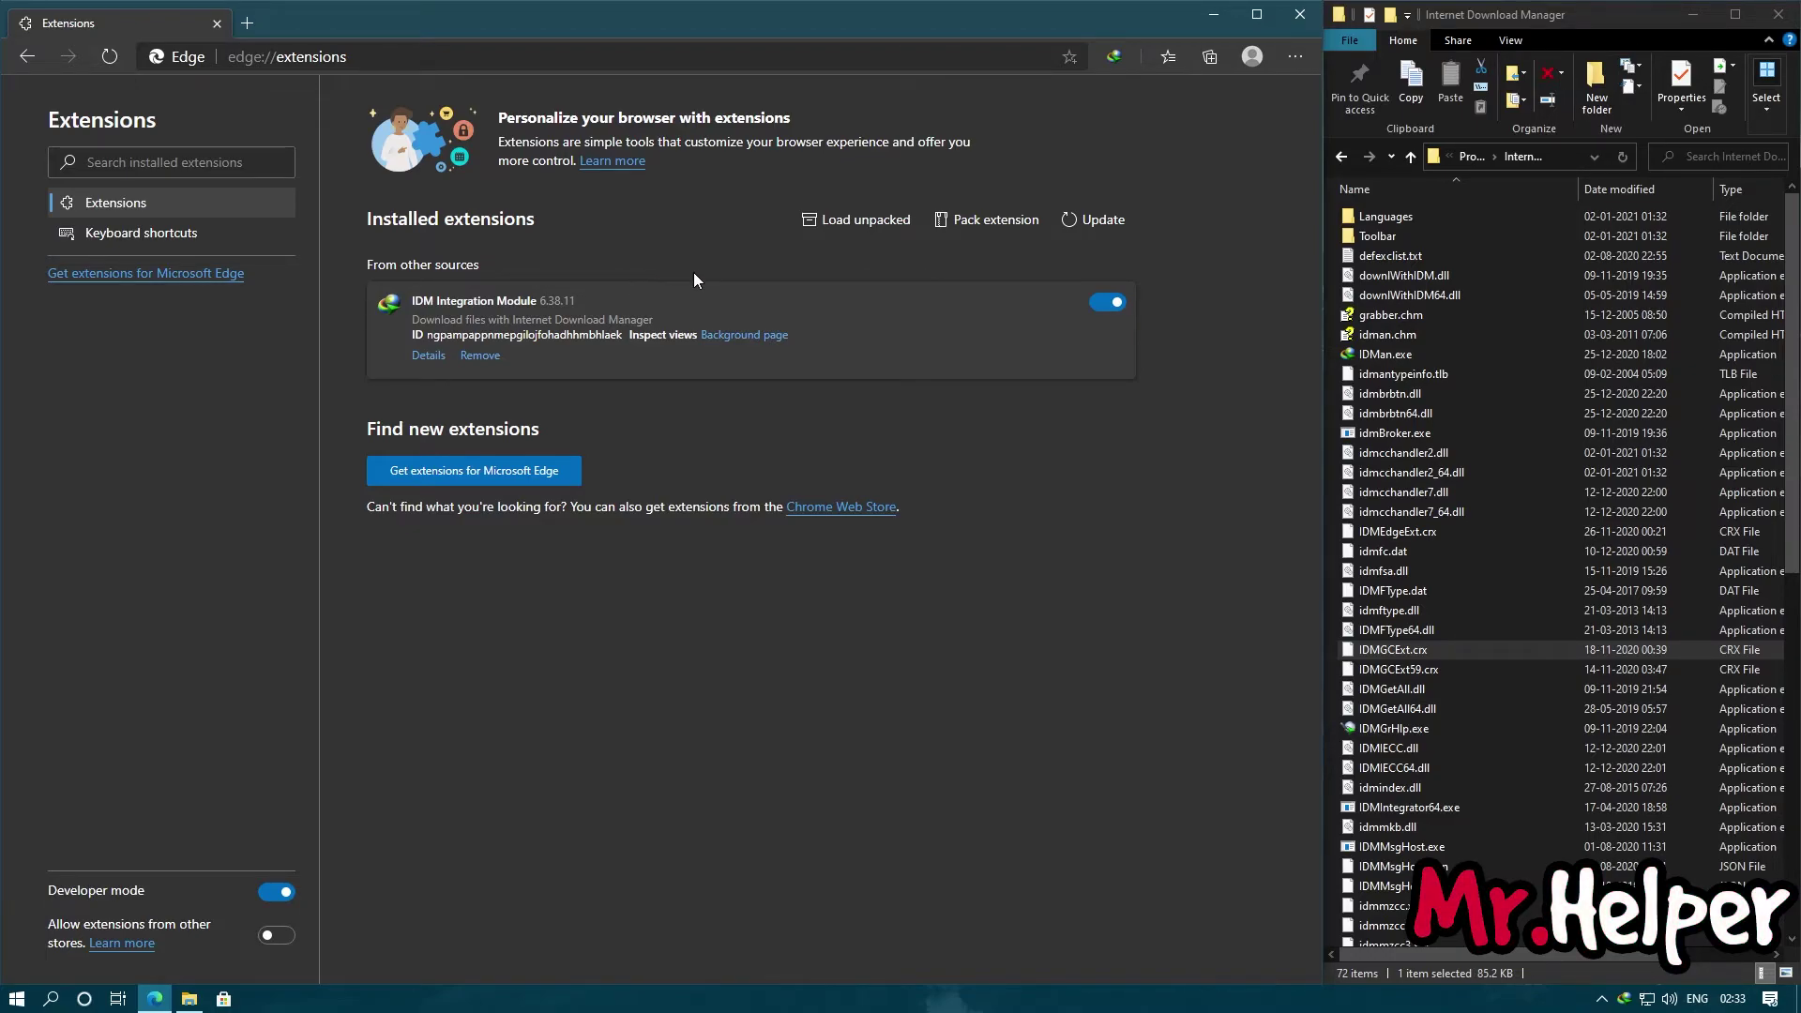
Update the extensions and turn Developer mode off.
{"action": "left_click", "coordinate": [1094, 225]}
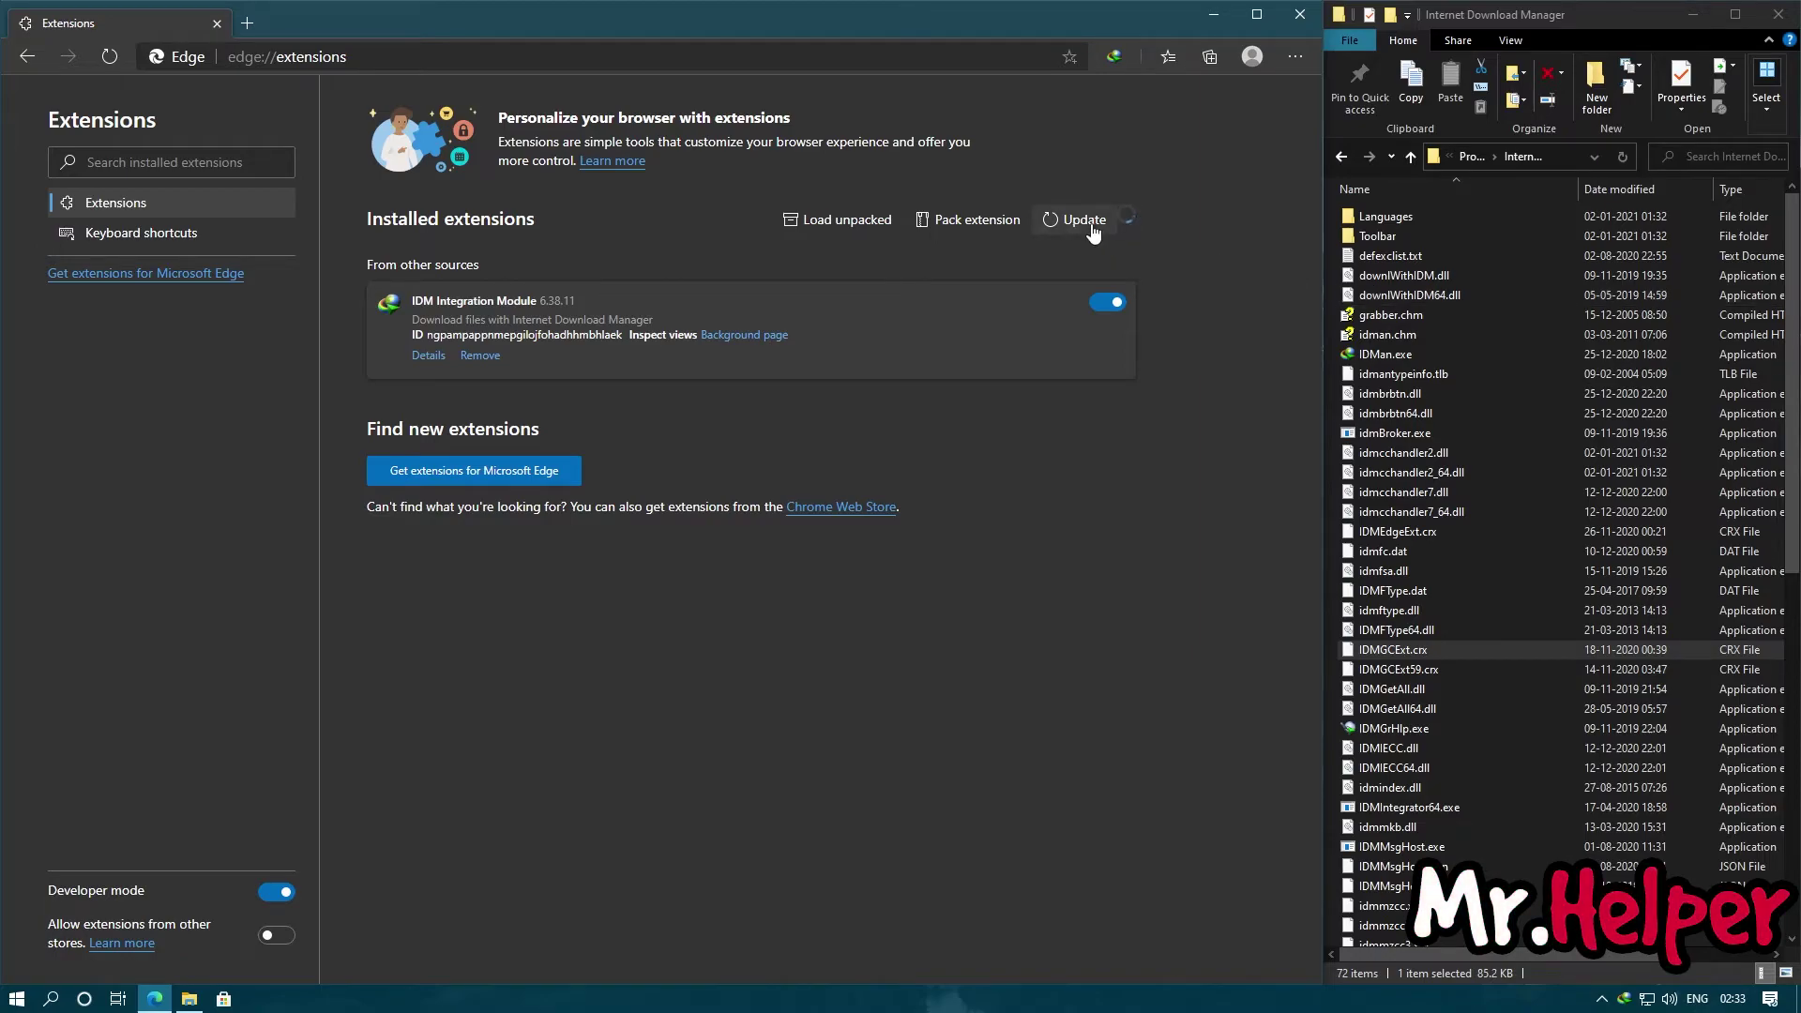
{"action": "left_click", "coordinate": [288, 899]}
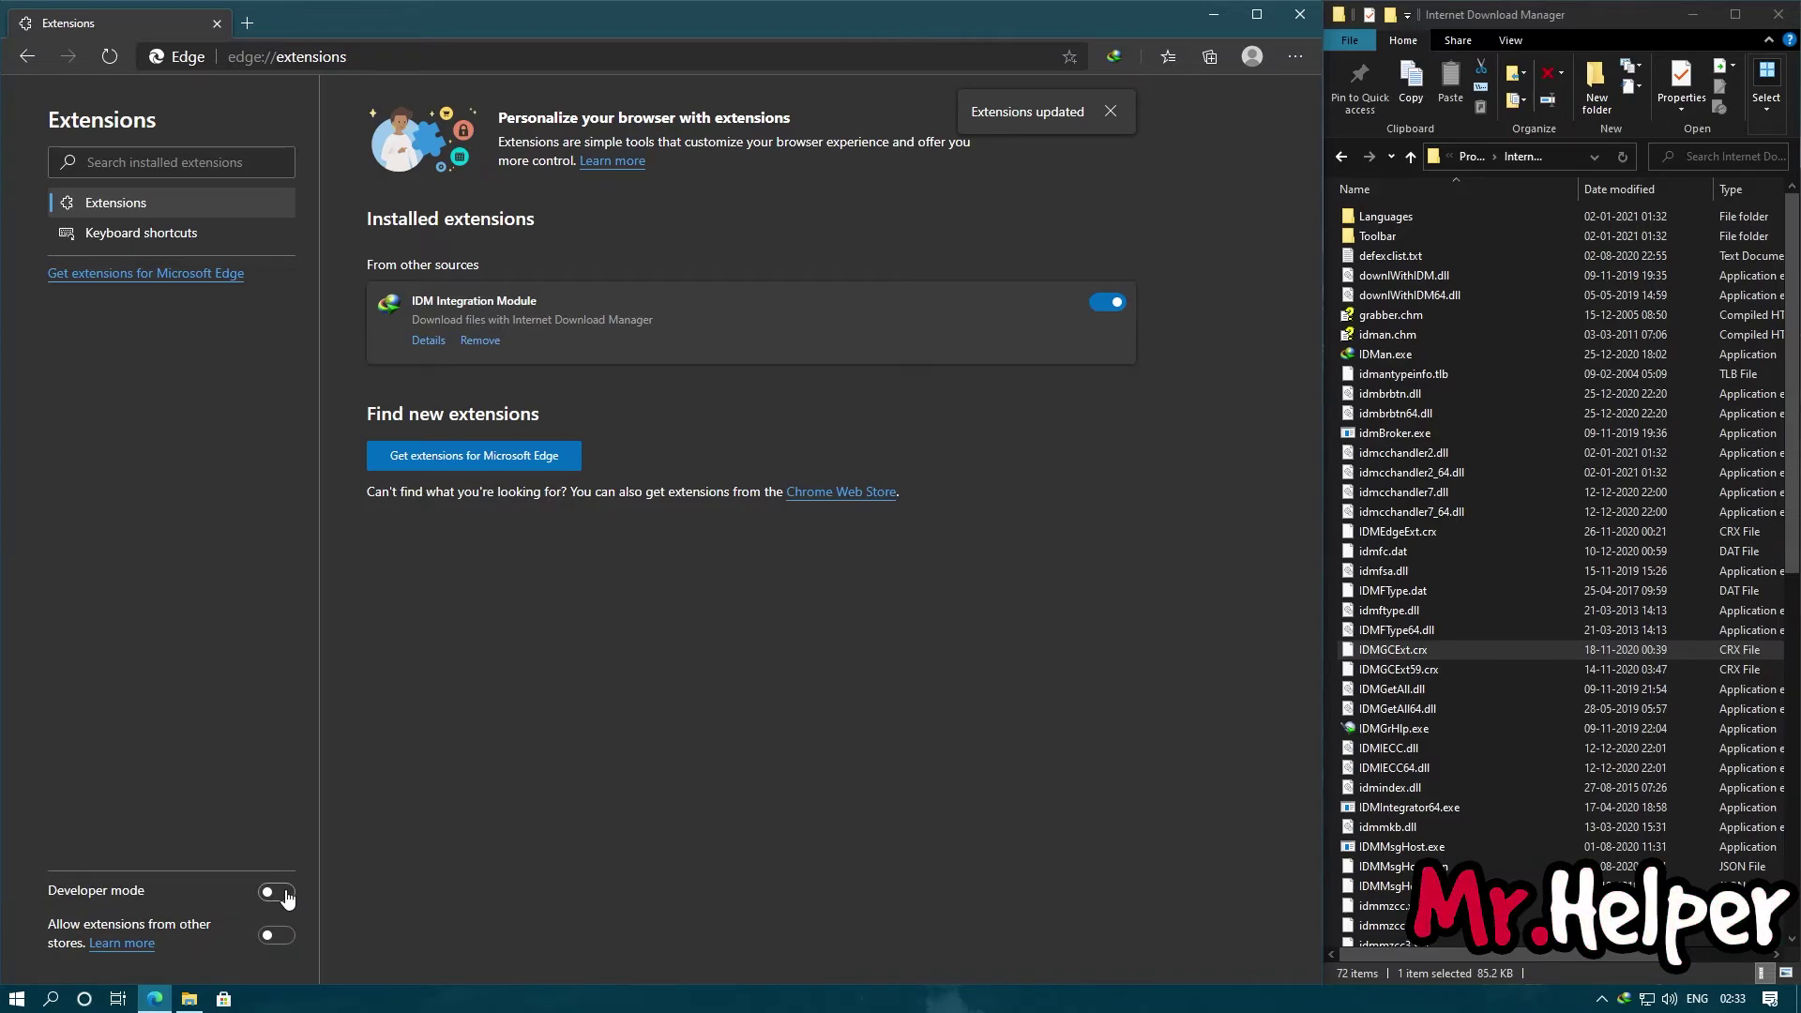
Close Edge and the IDM folder window, then refresh the desktop.
{"action": "left_click", "coordinate": [1298, 22]}
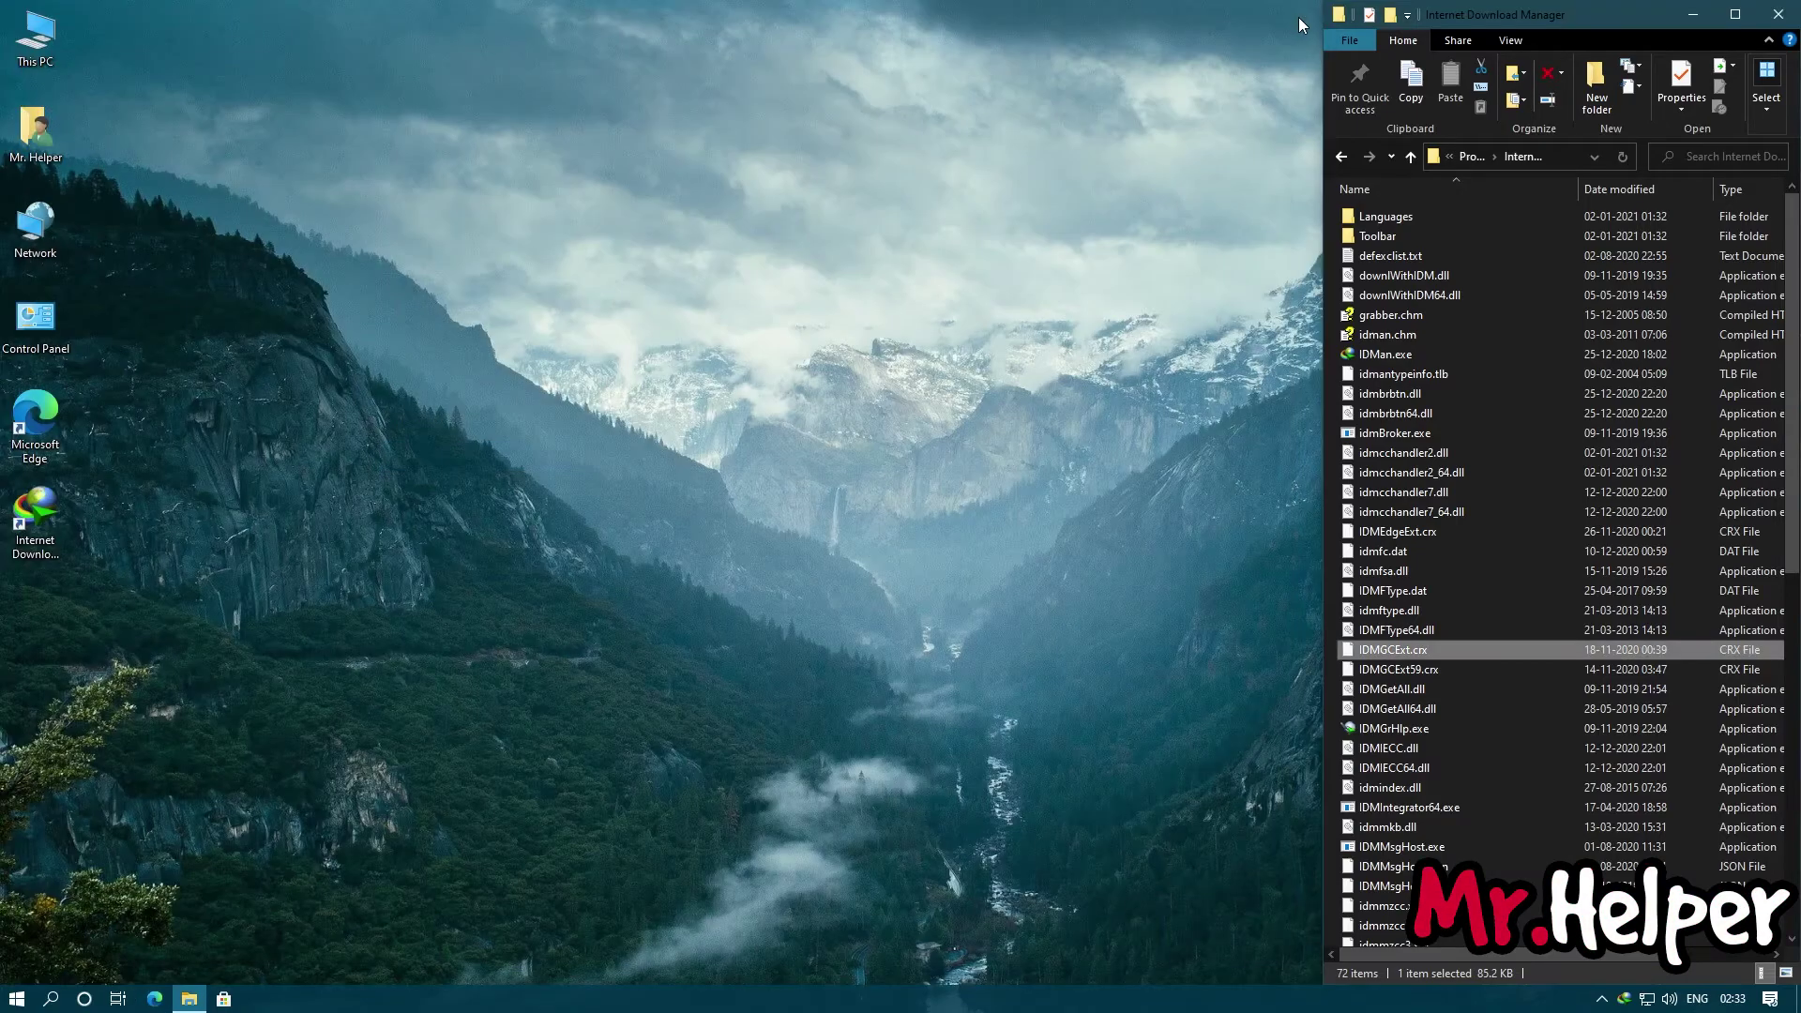
{"action": "left_click", "coordinate": [1778, 14]}
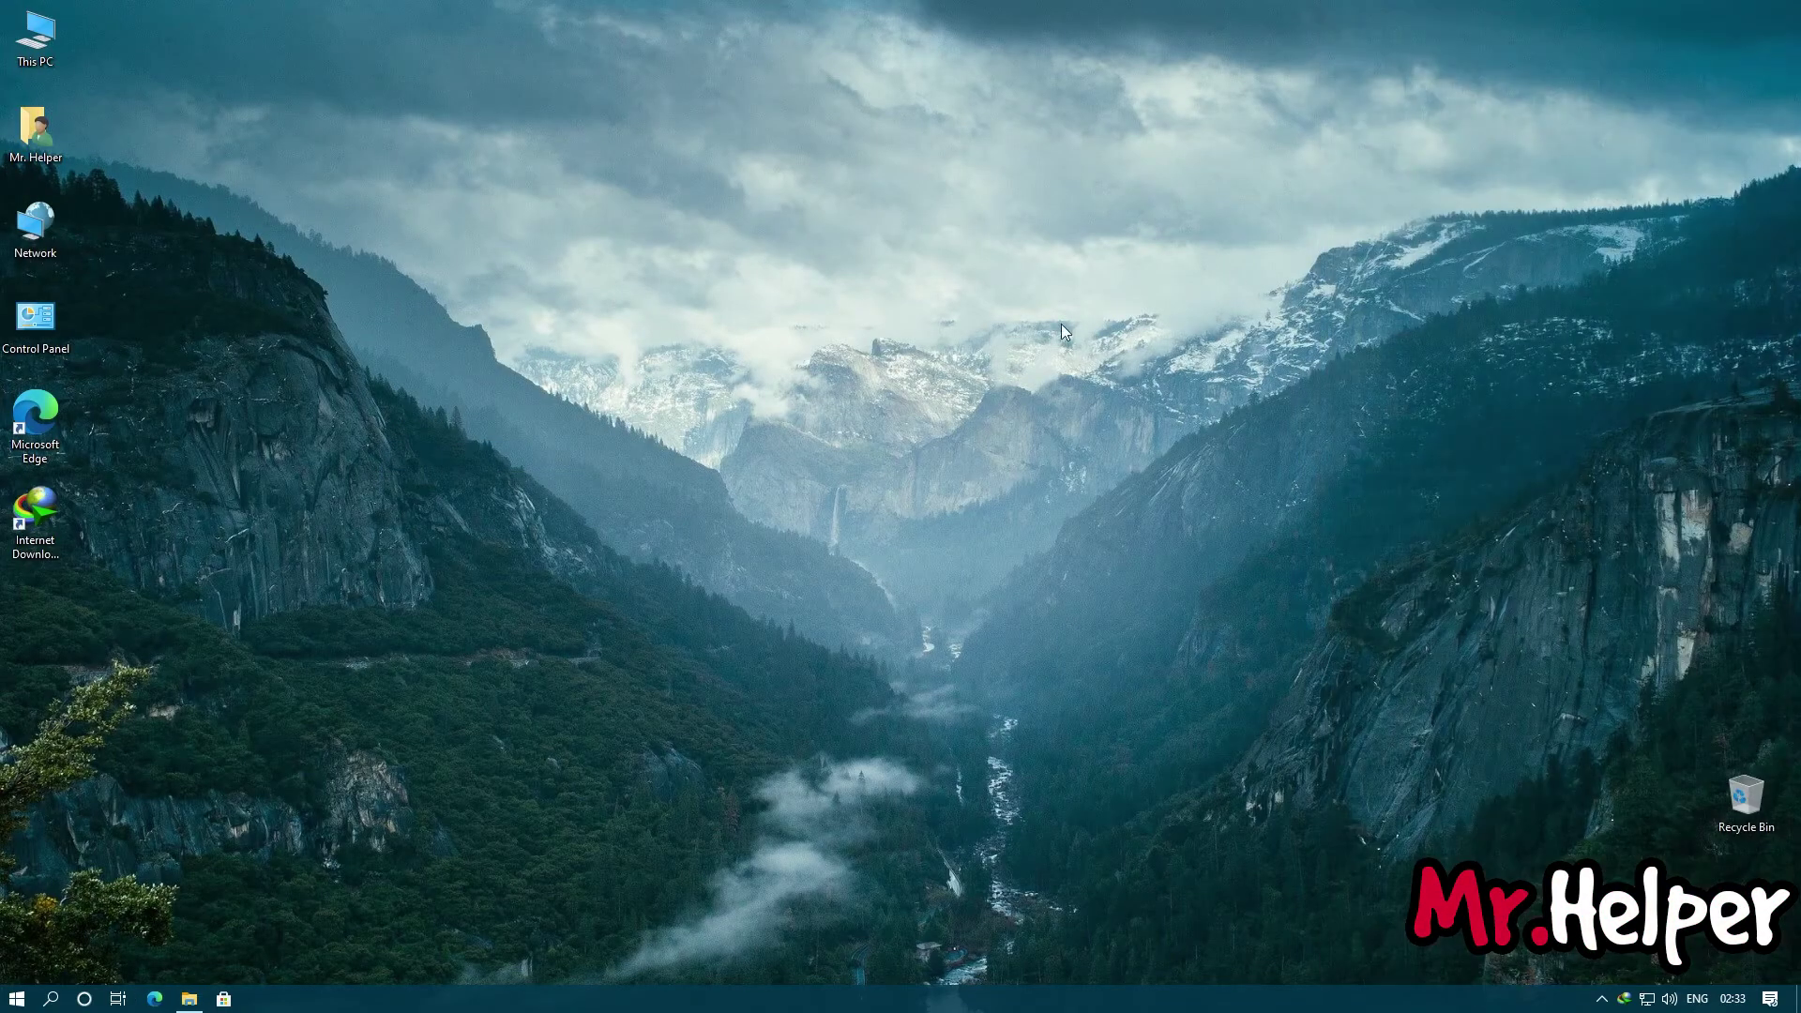
{"action": "right_click", "coordinate": [827, 396]}
{"action": "left_click", "coordinate": [891, 452]}
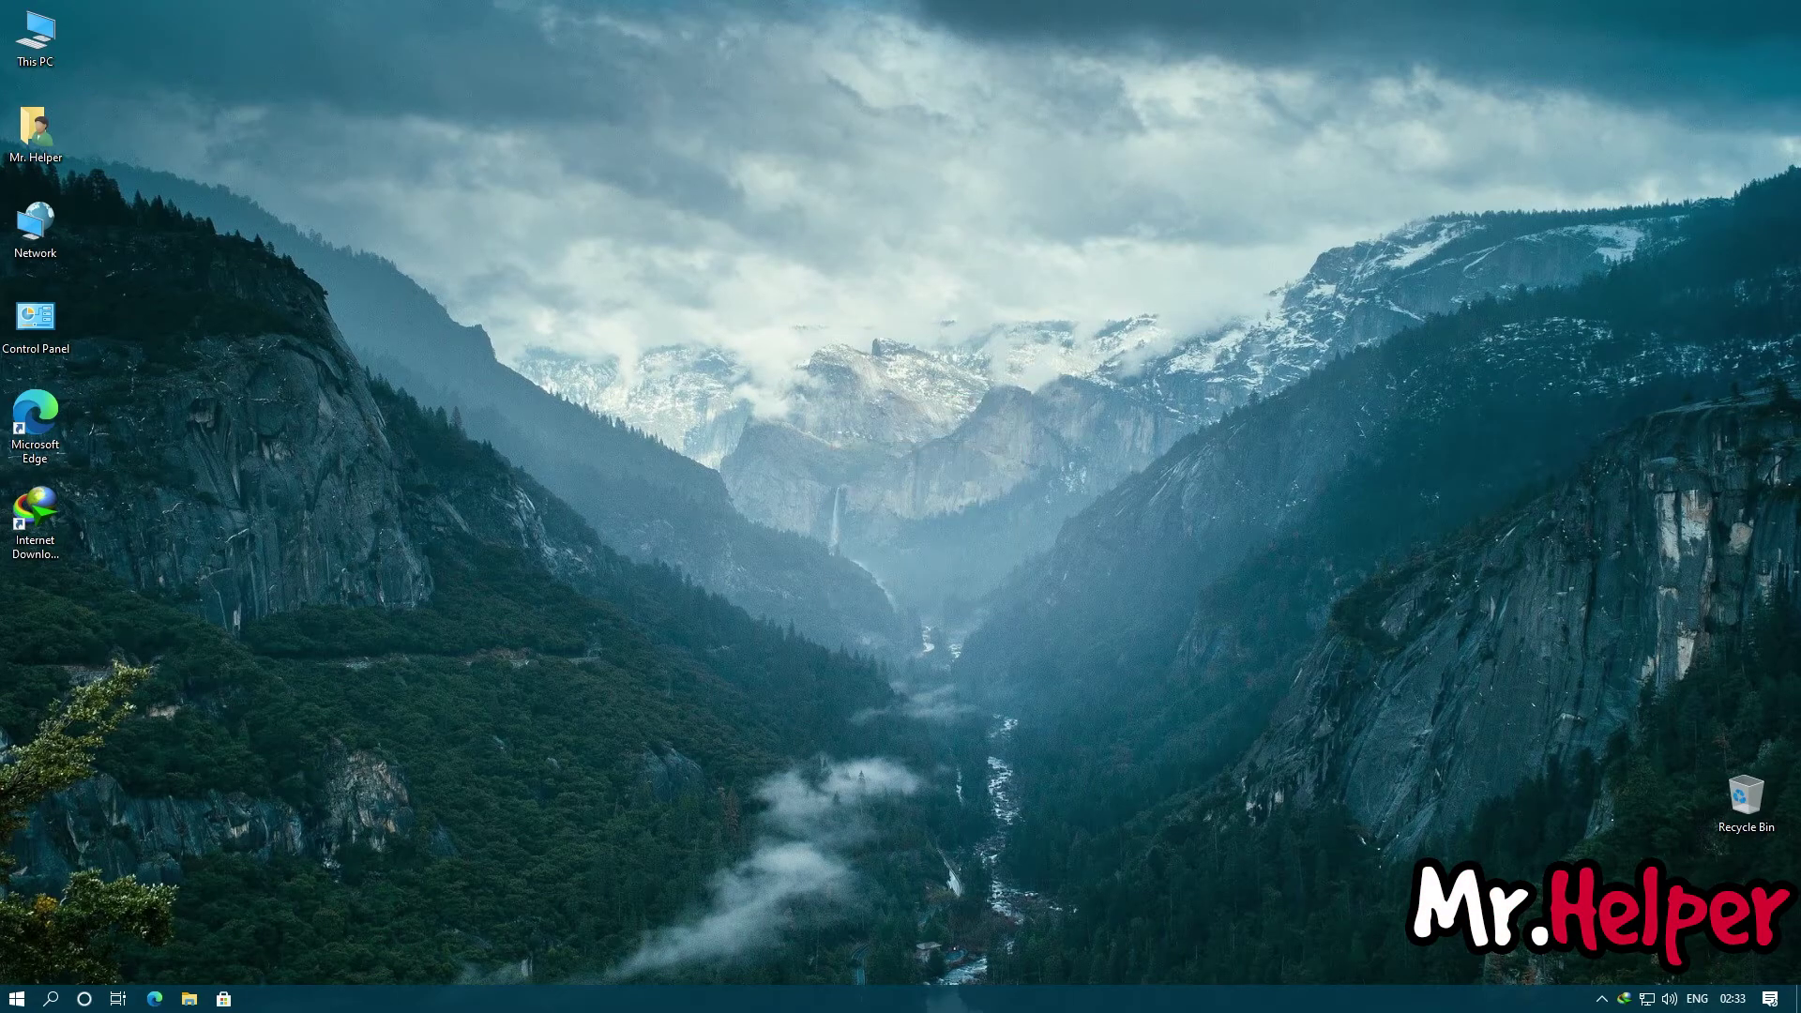